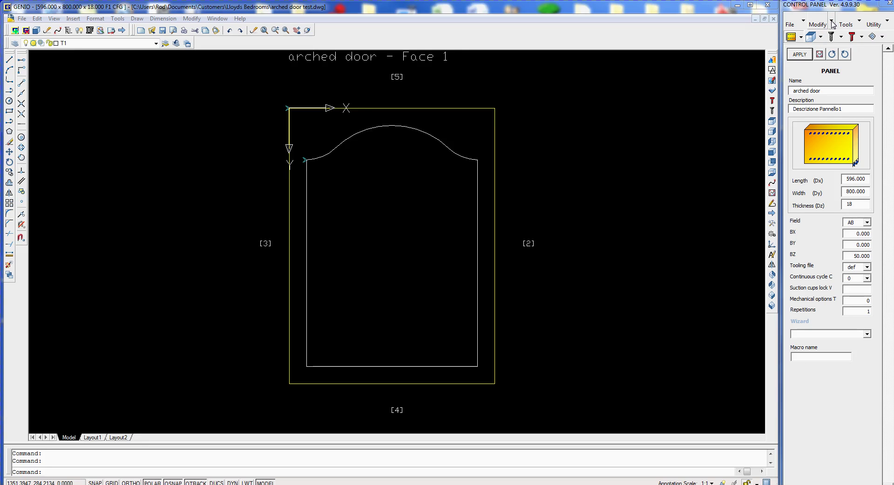
Open the outer rectangle for parametric editing and reference point 1 to the panel's top-left corner and point 2 to its top-right corner
{"action": "left_click", "coordinate": [832, 23]}
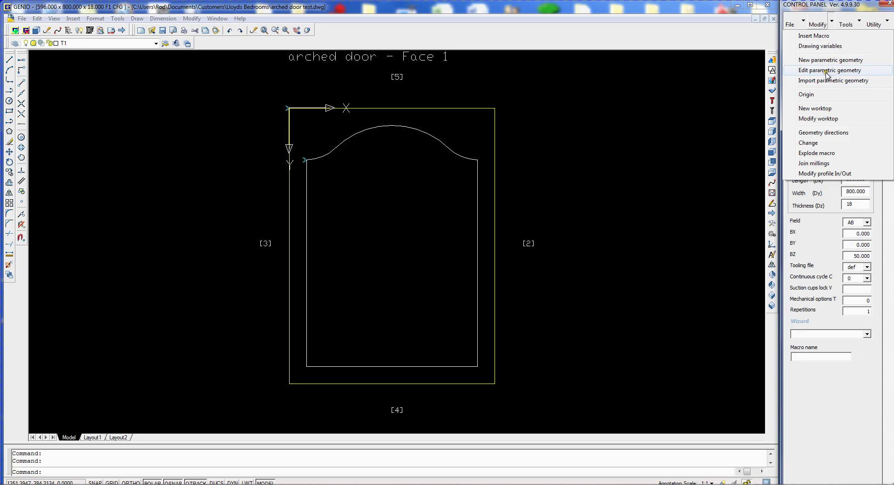
{"action": "left_click", "coordinate": [827, 71]}
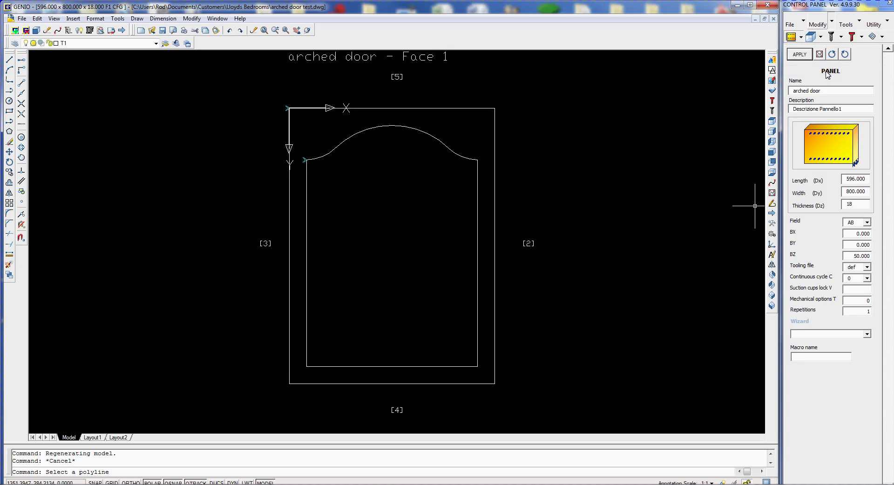
{"action": "left_click", "coordinate": [477, 108]}
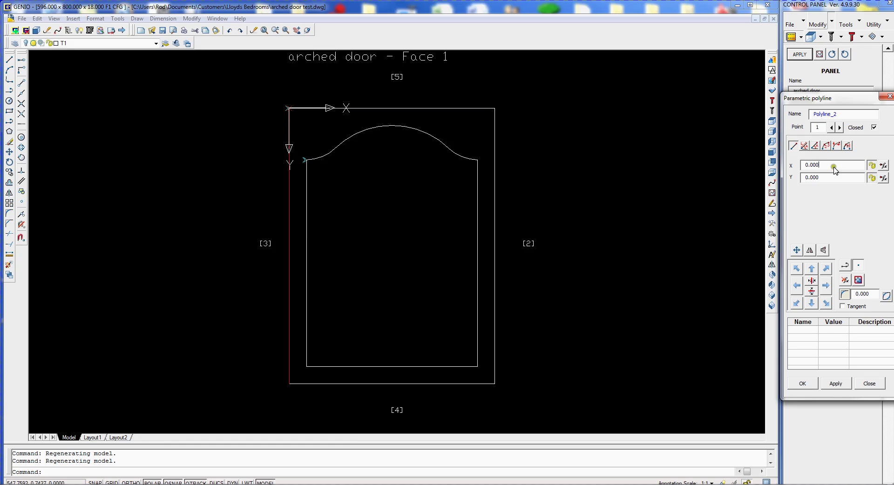
{"action": "left_click_drag", "start_coordinate": [827, 97], "coordinate": [706, 82]}
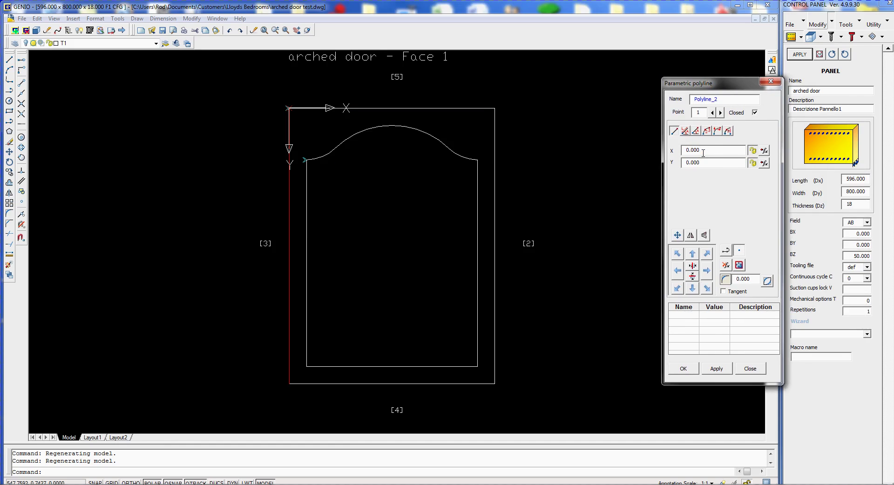
{"action": "left_click", "coordinate": [677, 254]}
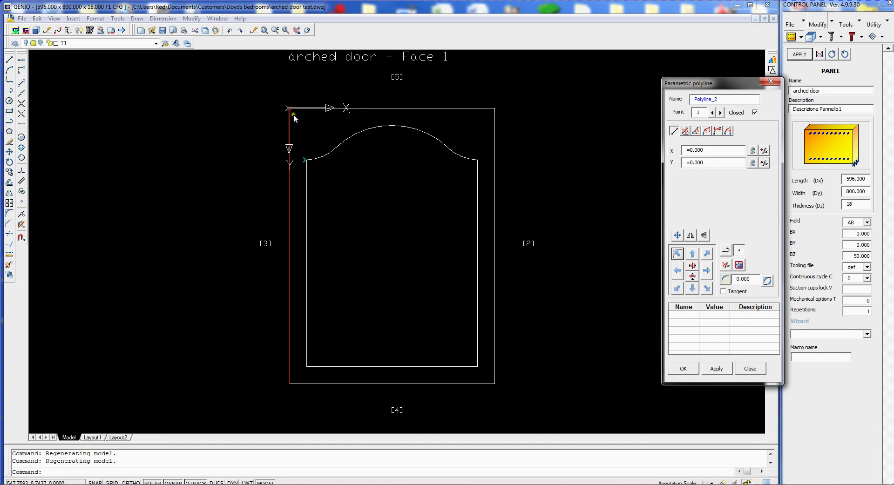
{"action": "left_click", "coordinate": [721, 113]}
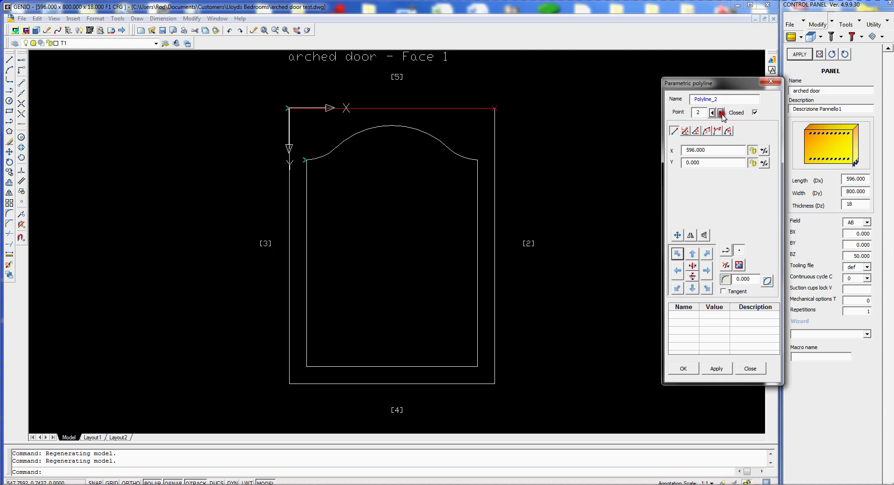
{"action": "left_click", "coordinate": [706, 254]}
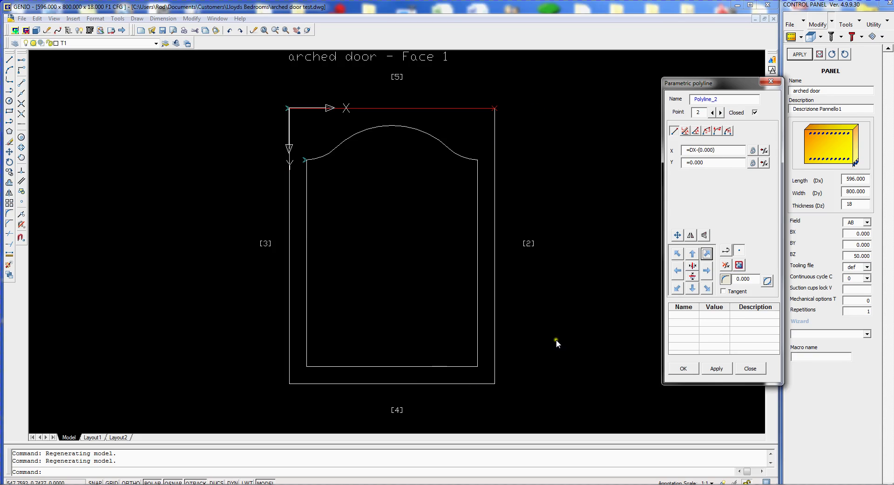
Parametrise the rectangle's remaining points against the panel dimensions DX and DY, review points 3 and 4, and save the polyline
{"action": "left_click", "coordinate": [739, 265]}
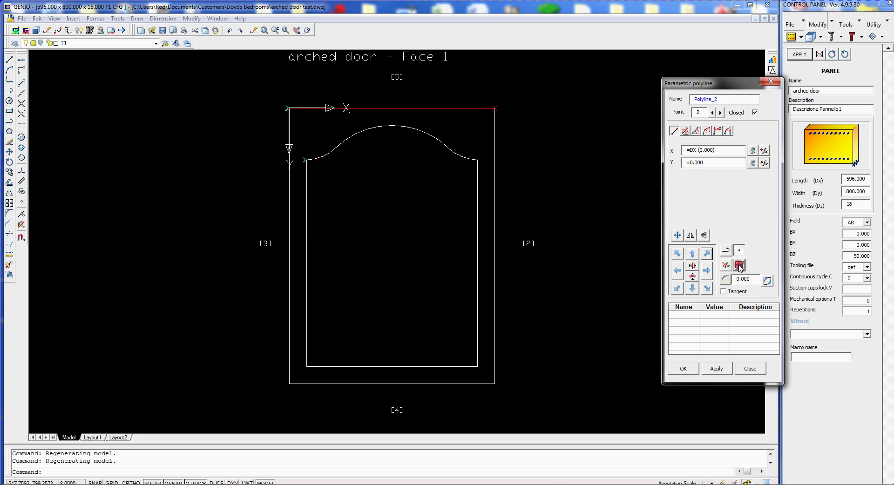
{"action": "left_click", "coordinate": [720, 113]}
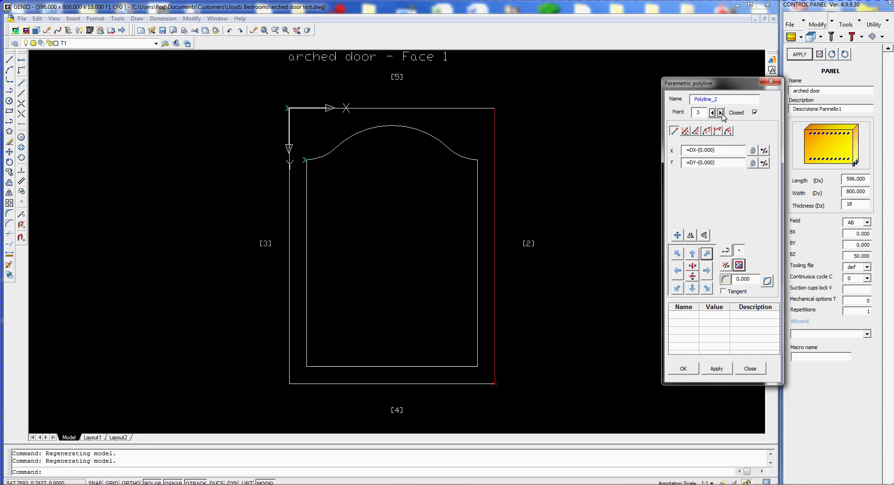
{"action": "left_click", "coordinate": [720, 112]}
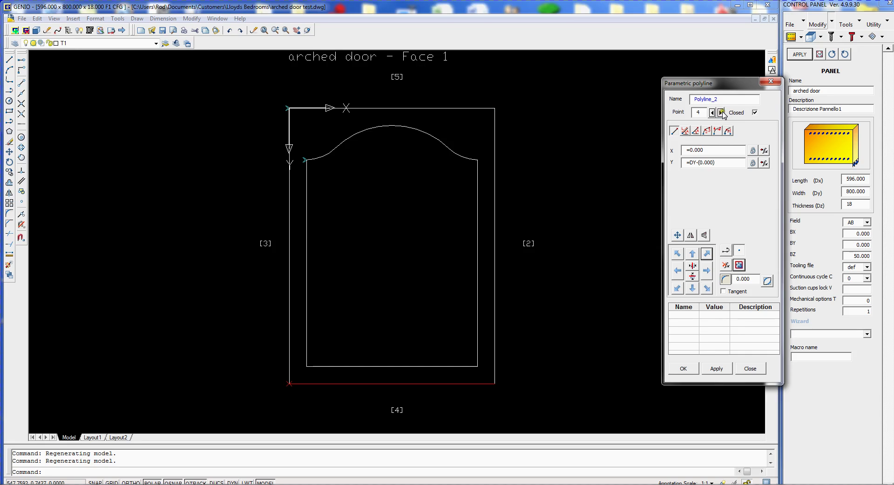
{"action": "left_click", "coordinate": [717, 370]}
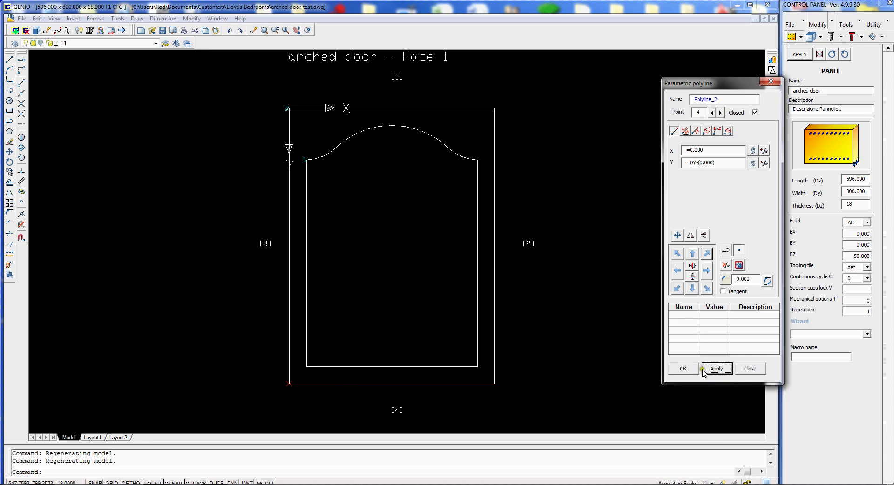
{"action": "left_click", "coordinate": [681, 370]}
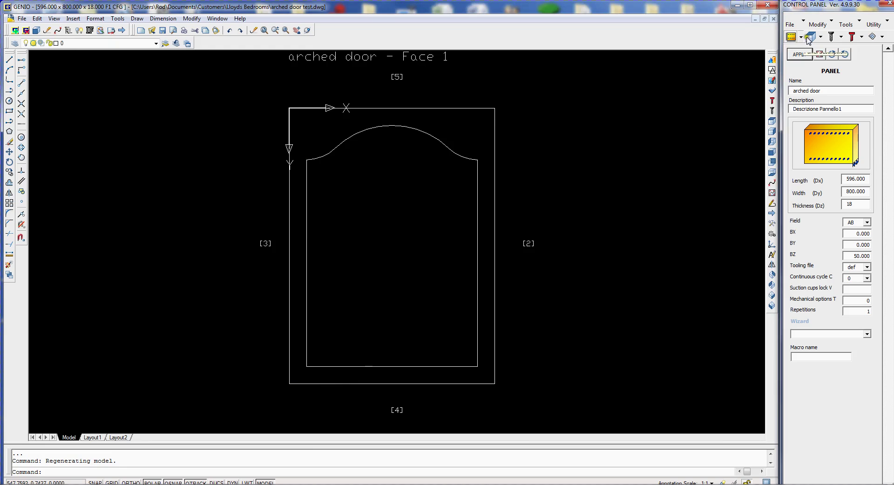
Open the inner arched polyline for parametric editing and examine the formulas of its start point and first tangent arc
{"action": "left_click", "coordinate": [831, 21]}
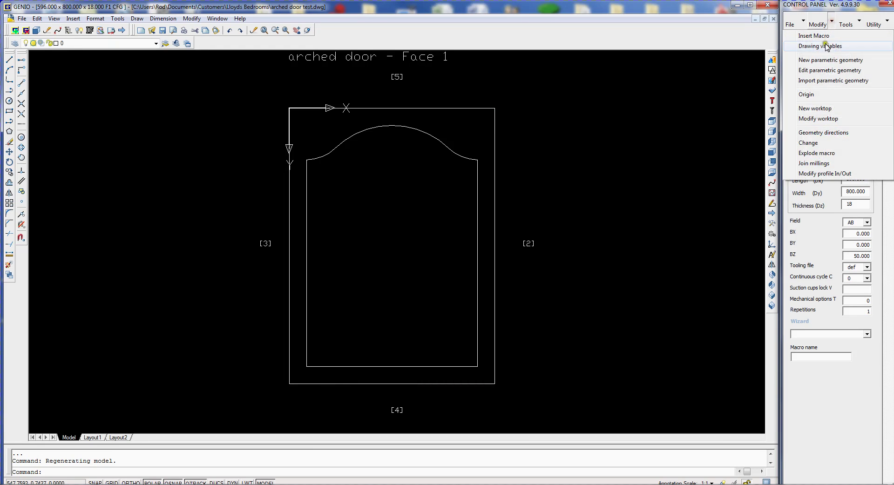
{"action": "left_click", "coordinate": [816, 70]}
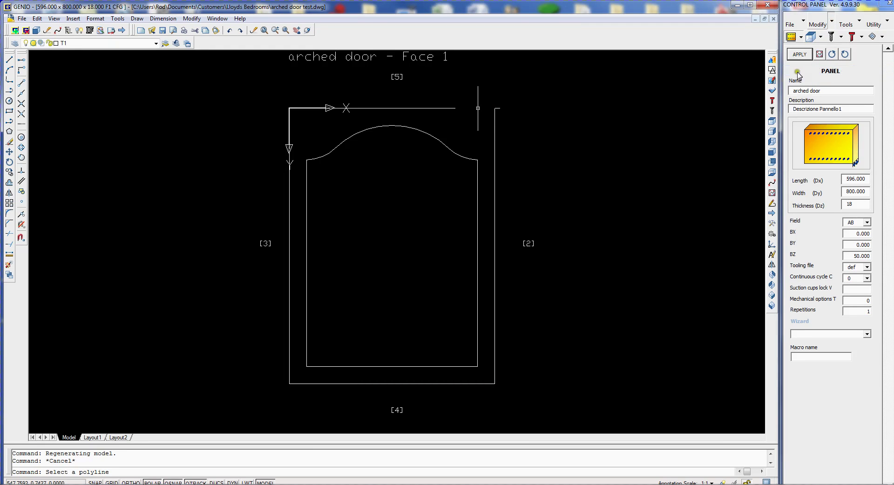
{"action": "left_click", "coordinate": [459, 156]}
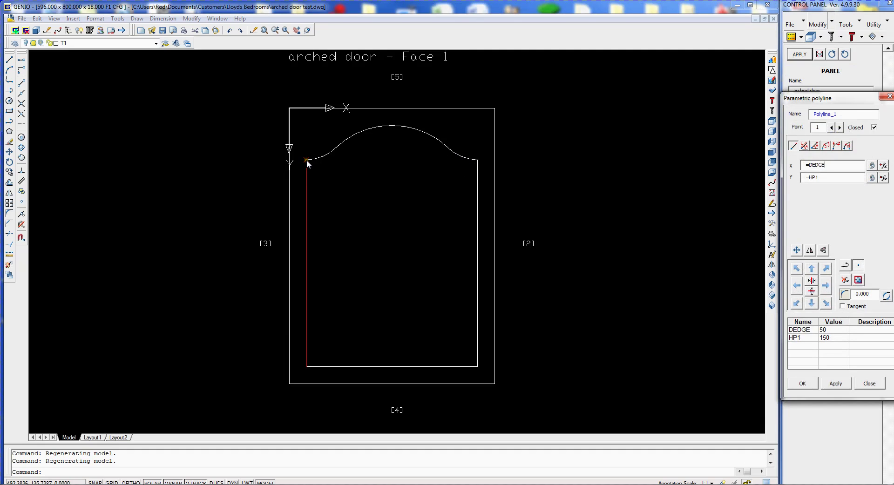
{"action": "left_click_drag", "start_coordinate": [817, 98], "coordinate": [676, 88]}
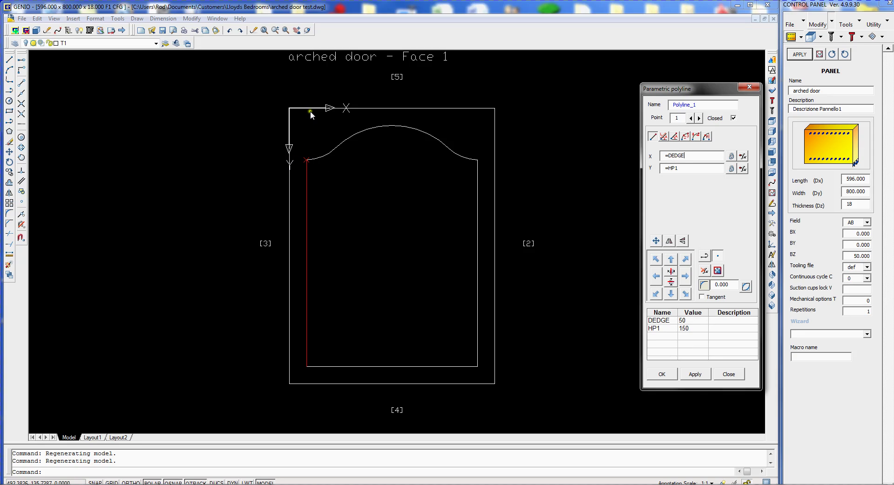
{"action": "left_click", "coordinate": [699, 118]}
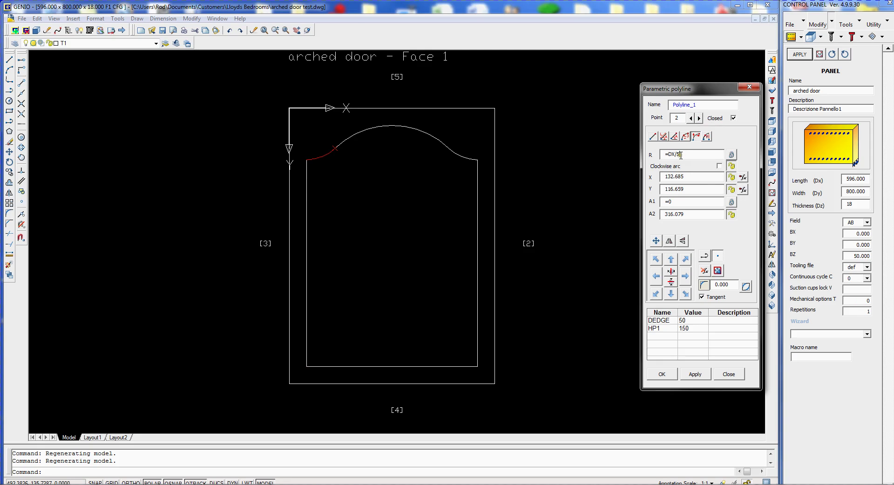
{"action": "left_click", "coordinate": [732, 155]}
{"action": "left_click", "coordinate": [732, 190]}
{"action": "left_click", "coordinate": [702, 298]}
Examine the radius, coordinate and tangency settings of the arched polyline's points 3, 4 and 5
{"action": "left_click", "coordinate": [700, 118]}
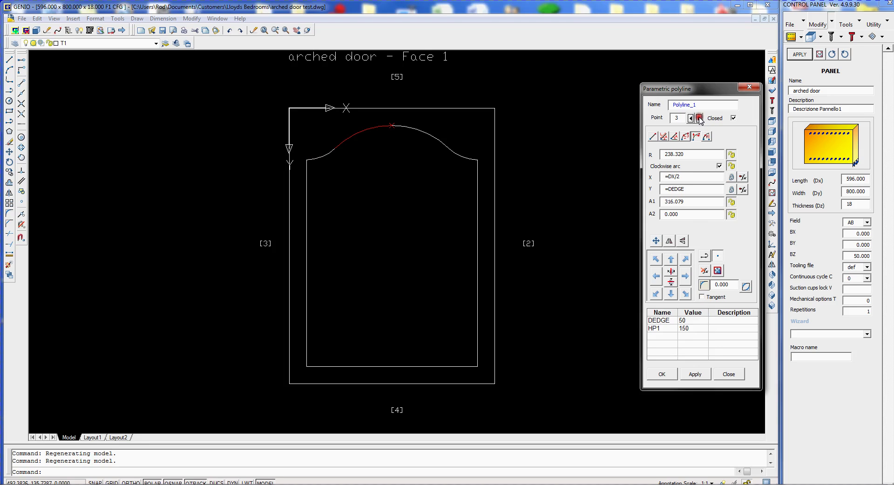
{"action": "left_click", "coordinate": [685, 178]}
{"action": "left_click", "coordinate": [691, 321]}
{"action": "left_click", "coordinate": [665, 169]}
{"action": "left_click", "coordinate": [720, 166]}
{"action": "left_click", "coordinate": [699, 119]}
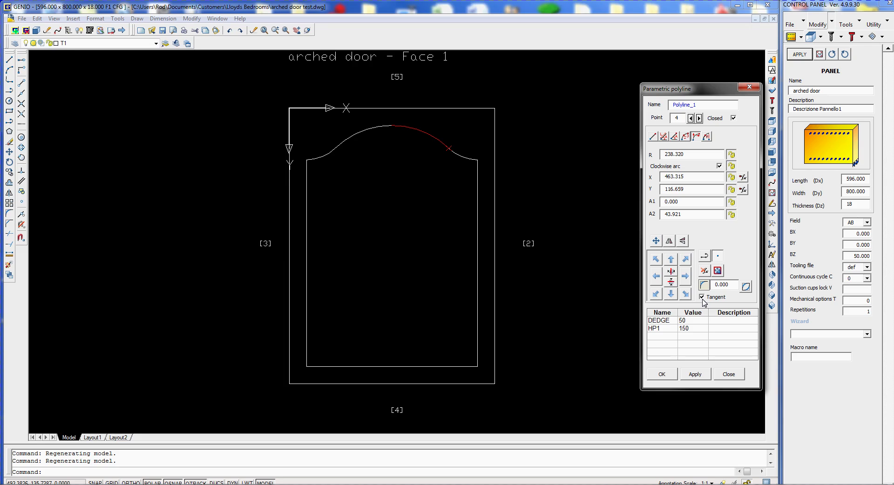
{"action": "left_click", "coordinate": [699, 118]}
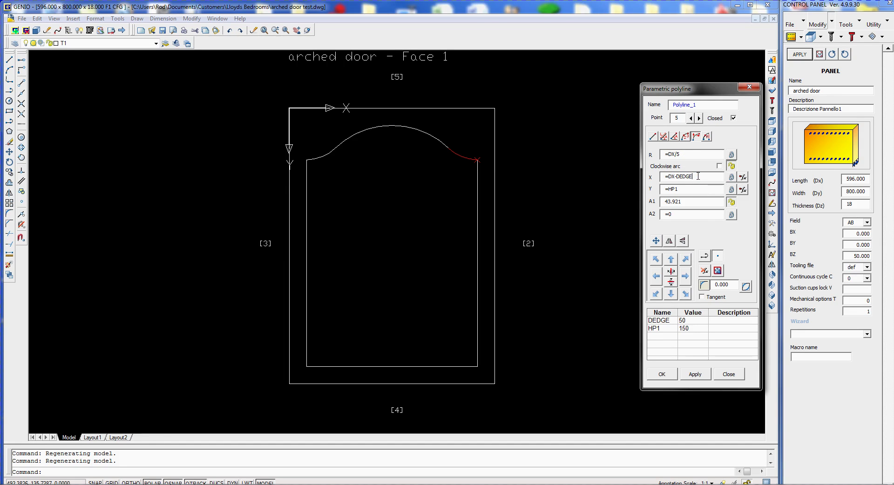
{"action": "left_click", "coordinate": [715, 325]}
{"action": "left_click", "coordinate": [480, 164]}
{"action": "left_click", "coordinate": [704, 221]}
{"action": "left_click", "coordinate": [492, 169]}
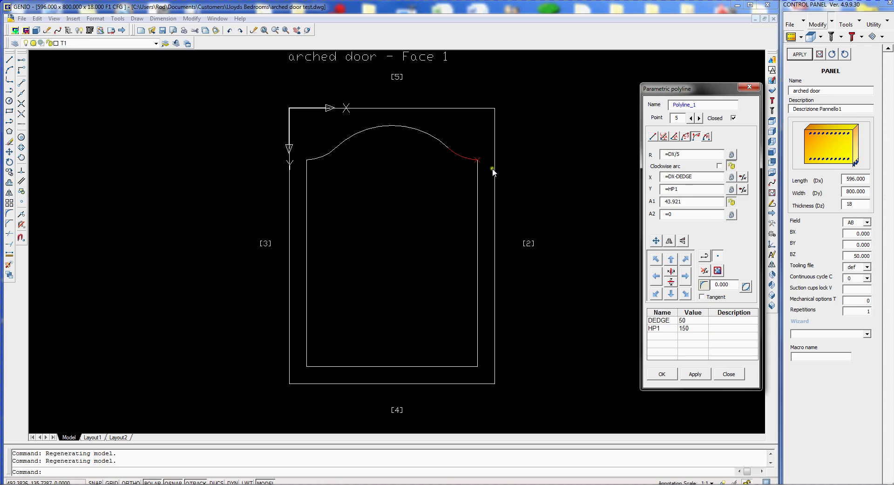
Examine the coordinate formulas of the arched polyline's two bottom corners, points 6 and 7, and apply the polyline
{"action": "left_click", "coordinate": [700, 118]}
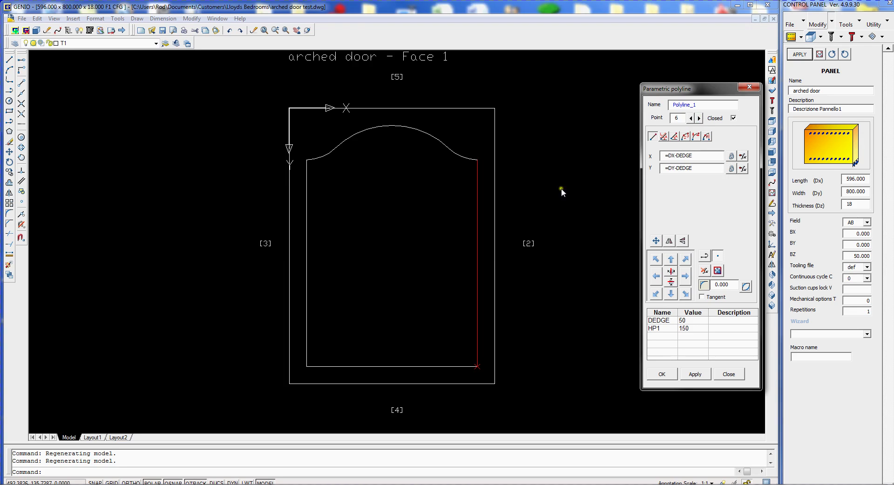
{"action": "left_click", "coordinate": [478, 366]}
{"action": "left_click", "coordinate": [487, 368]}
{"action": "left_click", "coordinate": [698, 169]}
{"action": "left_click", "coordinate": [699, 118]}
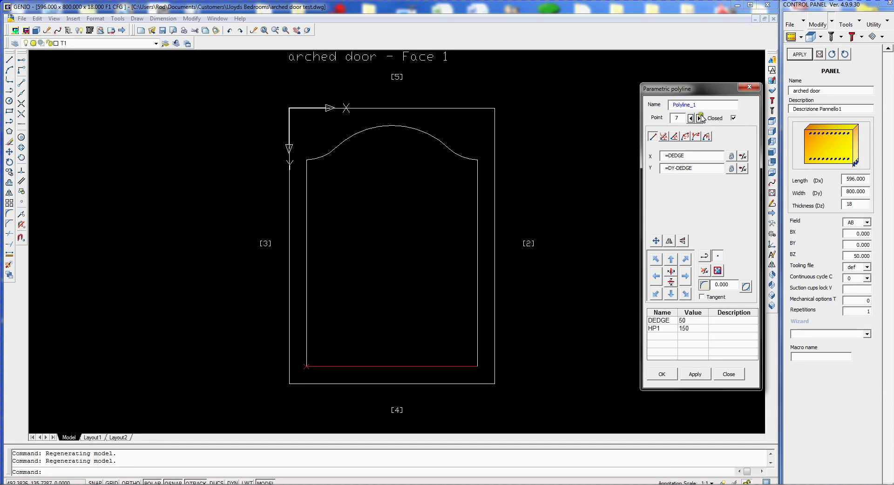
{"action": "left_click", "coordinate": [695, 375]}
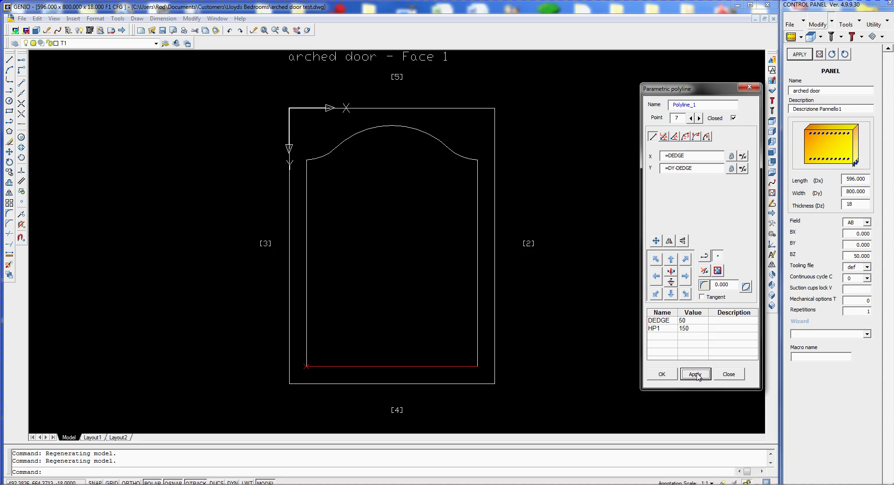
Set the DEDGE variable to 75 and apply it to the arched polyline
{"action": "left_click", "coordinate": [695, 326]}
{"action": "left_click", "coordinate": [693, 321]}
{"action": "left_click", "coordinate": [694, 321]}
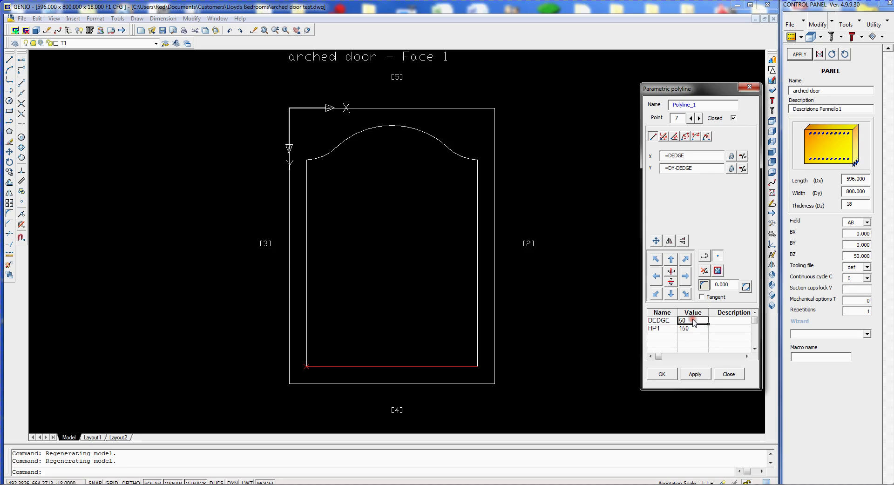
{"action": "type", "text": "75"}
{"action": "left_click", "coordinate": [693, 344]}
{"action": "left_click", "coordinate": [694, 374]}
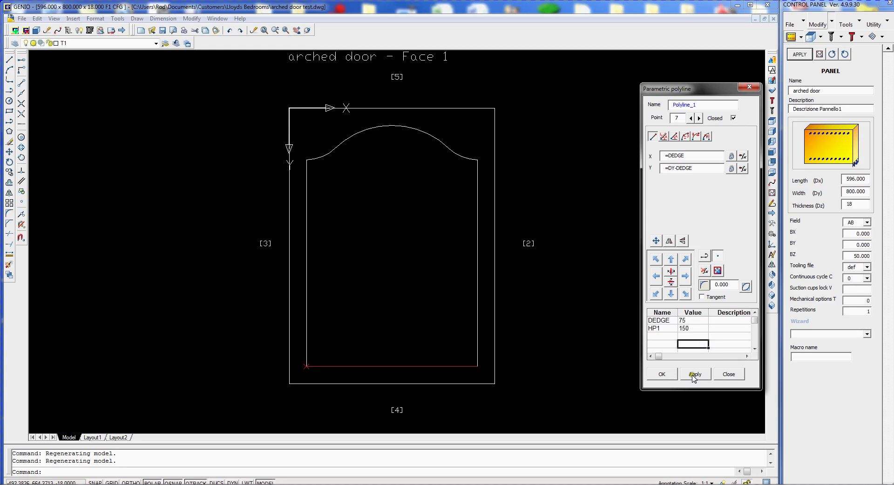
{"action": "left_click", "coordinate": [694, 375]}
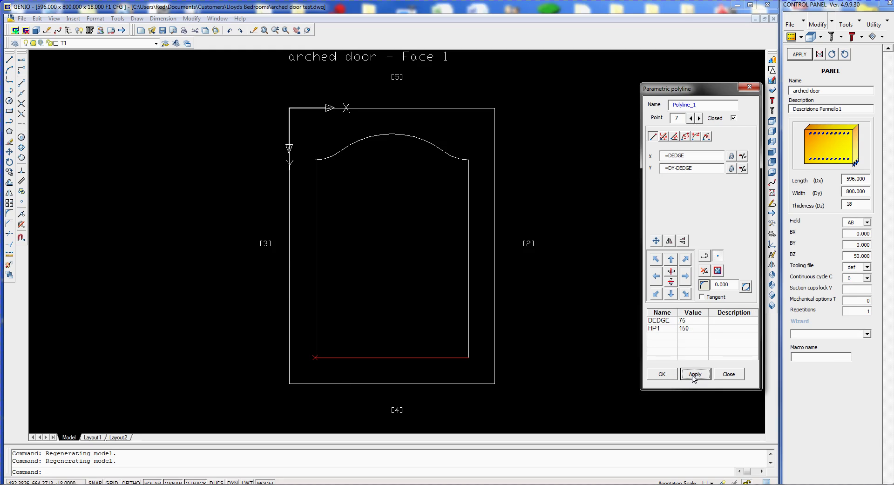
Set the HP1 variable to 120 and apply it to the arched polyline
{"action": "left_click", "coordinate": [693, 329]}
{"action": "left_click", "coordinate": [694, 328]}
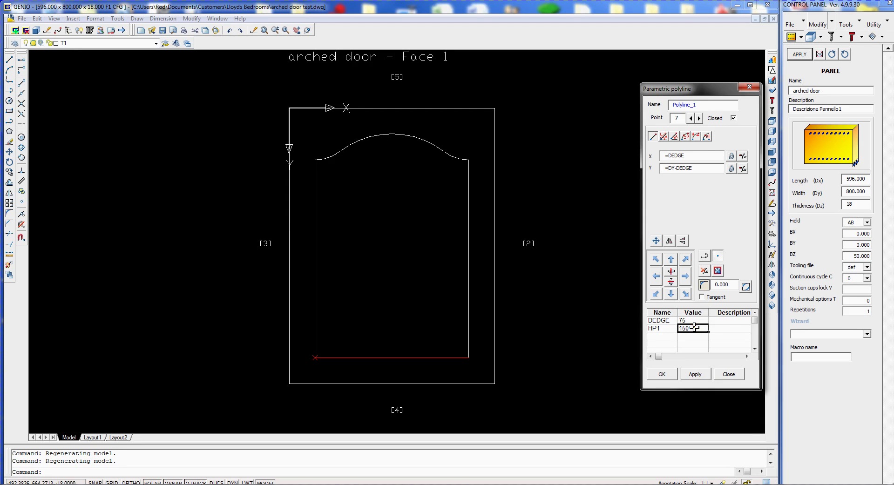
{"action": "type", "text": "1"}
{"action": "left_click", "coordinate": [696, 344]}
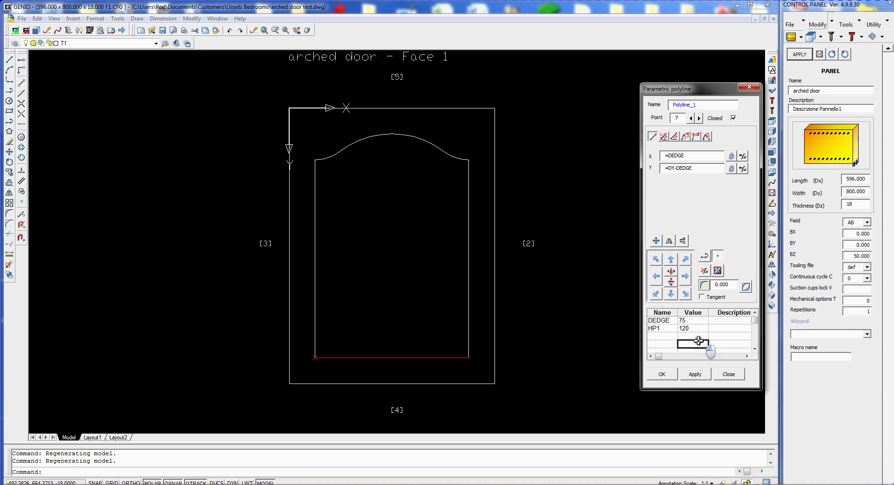
{"action": "left_click", "coordinate": [701, 379]}
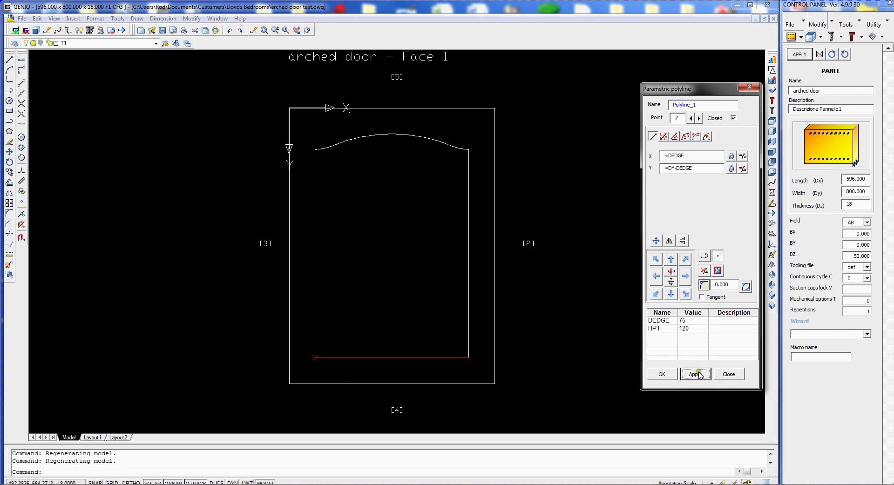
Set DEDGE to 50 and HP1 to 150, apply both values, and finish editing the arched polyline
{"action": "left_click", "coordinate": [694, 320]}
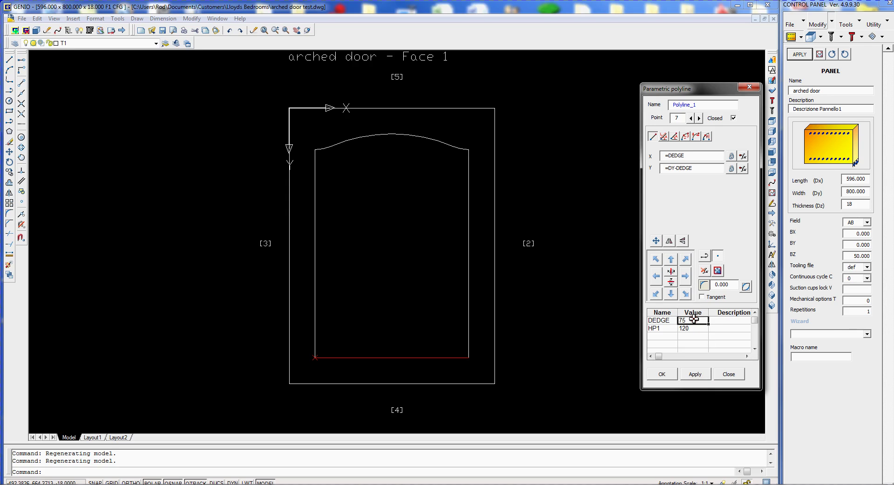
{"action": "type", "text": "5"}
{"action": "left_click", "coordinate": [696, 329]}
{"action": "type", "text": "15"}
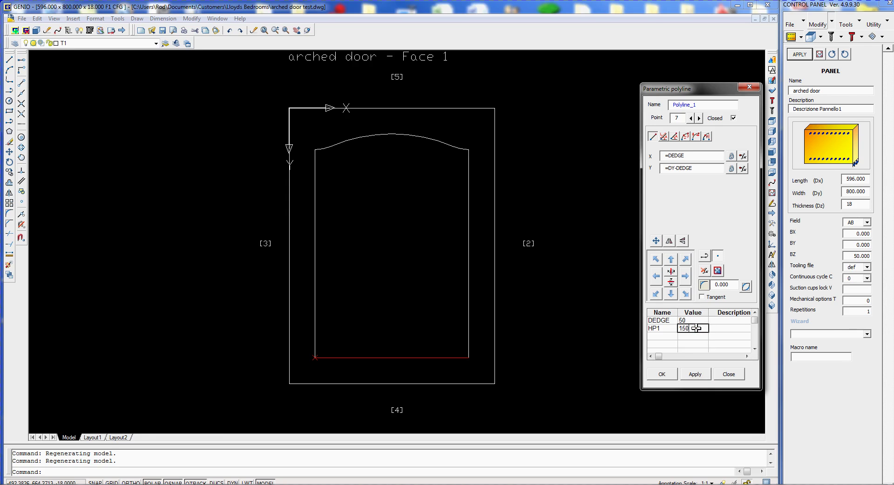
{"action": "left_click", "coordinate": [697, 375]}
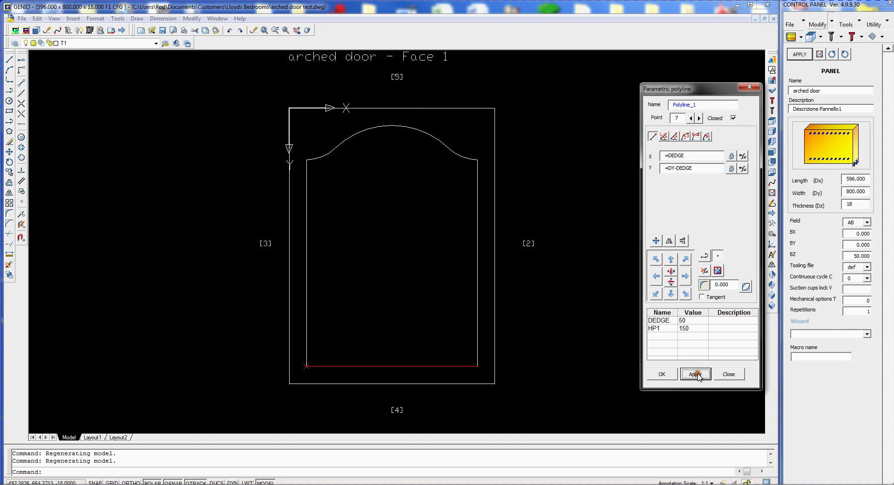
{"action": "left_click", "coordinate": [665, 375]}
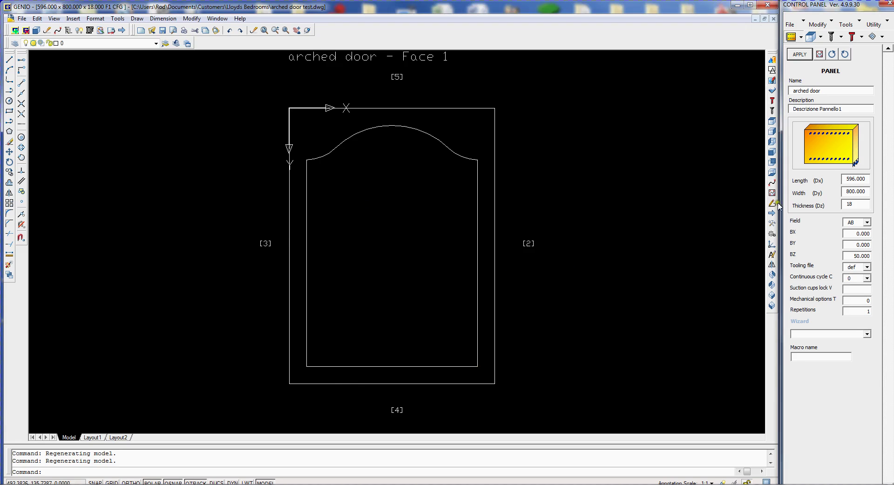
Set the panel's length Dx to 396 and apply it to the door
{"action": "left_click_drag", "start_coordinate": [851, 180], "coordinate": [837, 181]}
{"action": "left_click", "coordinate": [800, 55]}
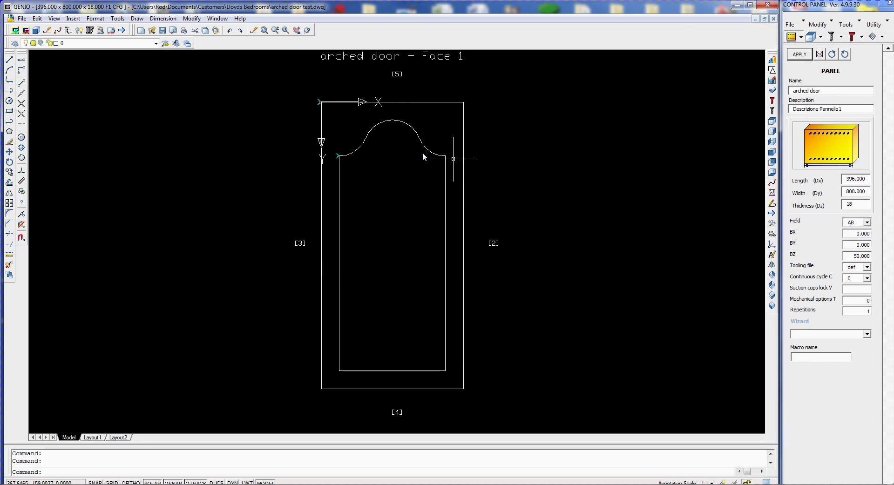
Set the panel's width Dy to 600, apply it to the door, and save the drawing
{"action": "left_click", "coordinate": [849, 190]}
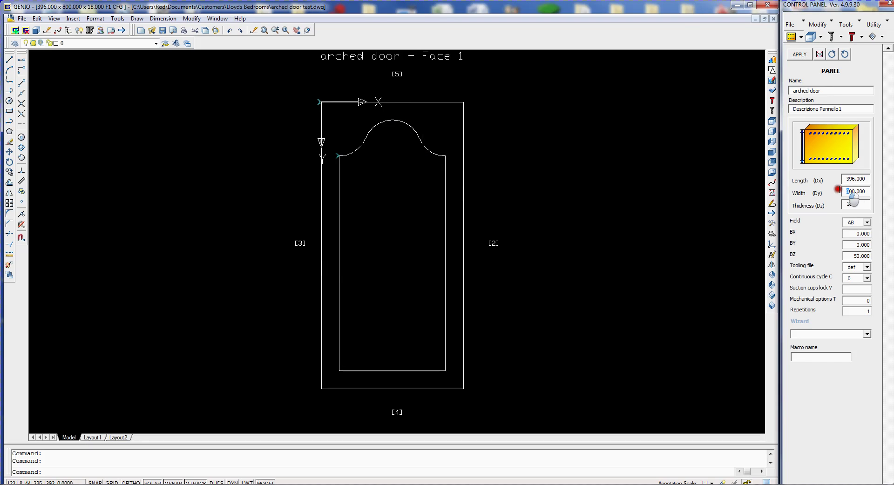
{"action": "type", "text": "6"}
{"action": "left_click", "coordinate": [798, 54]}
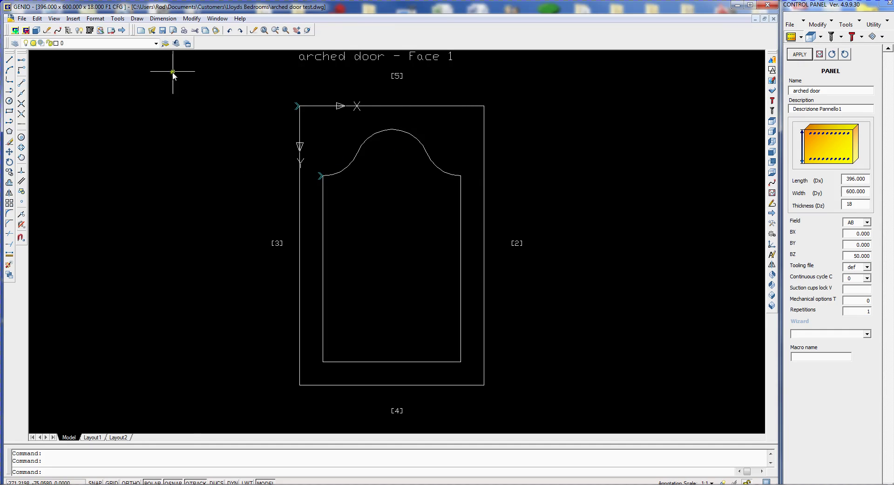
{"action": "left_click", "coordinate": [162, 30]}
Add a Cut around the panel's outer rectangle with the E1 12 AREOTEC CUTTER, using the outside side and clockwise direction
{"action": "left_click", "coordinate": [862, 37]}
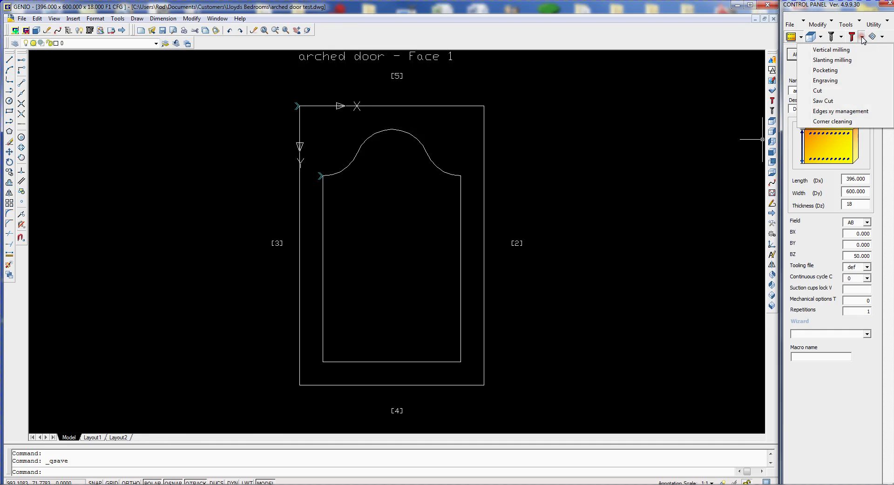
{"action": "left_click", "coordinate": [821, 91]}
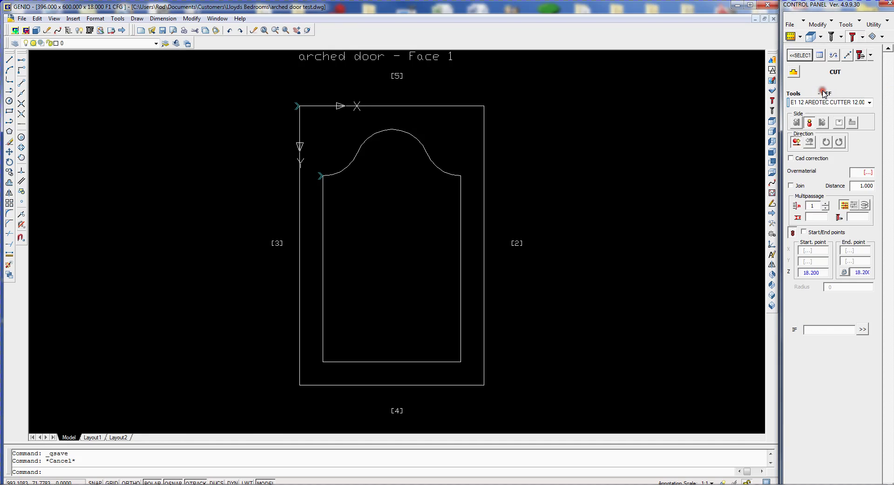
{"action": "left_click", "coordinate": [853, 122]}
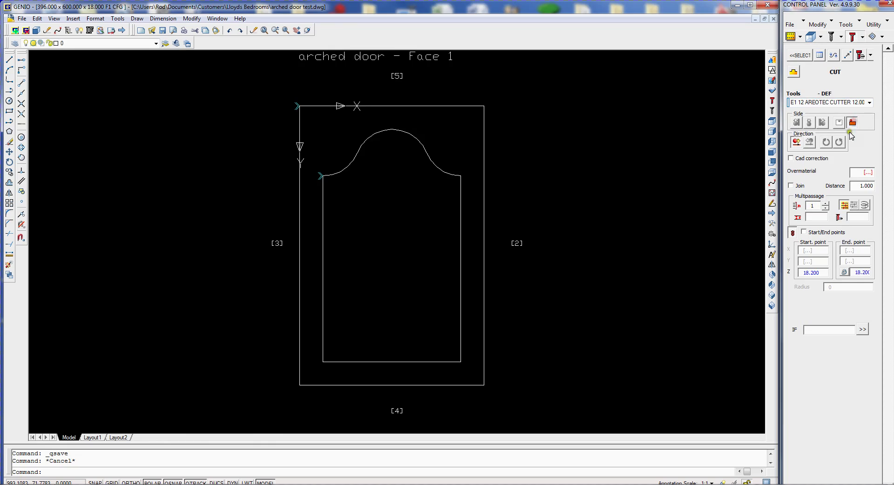
{"action": "left_click", "coordinate": [826, 142]}
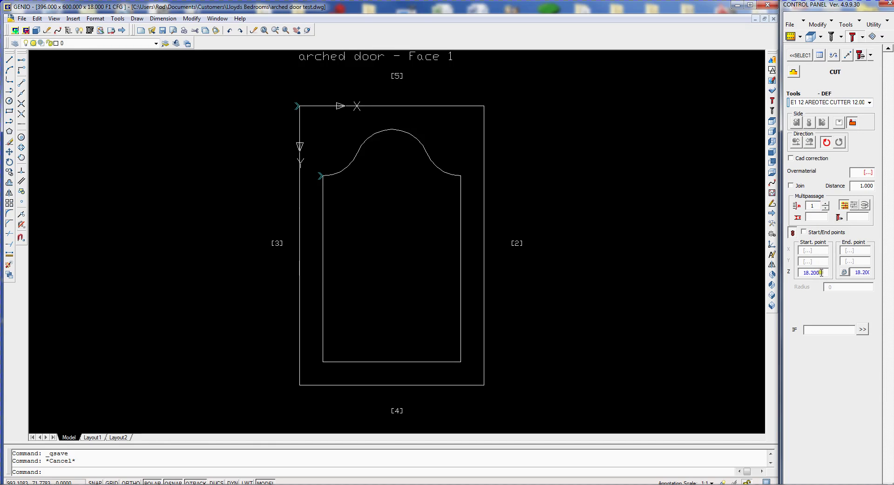
{"action": "left_click", "coordinate": [800, 55]}
{"action": "left_click", "coordinate": [593, 108]}
{"action": "left_click", "coordinate": [483, 123]}
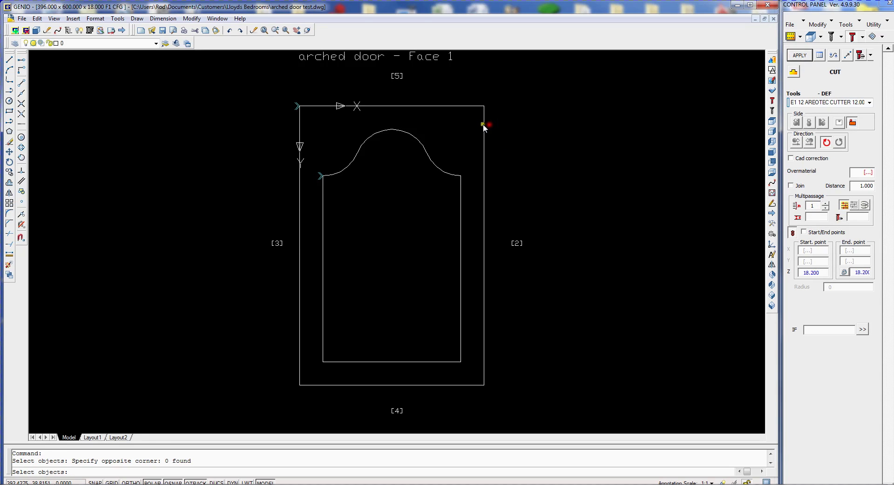
{"action": "left_click", "coordinate": [483, 122]}
{"action": "right_click", "coordinate": [501, 120]}
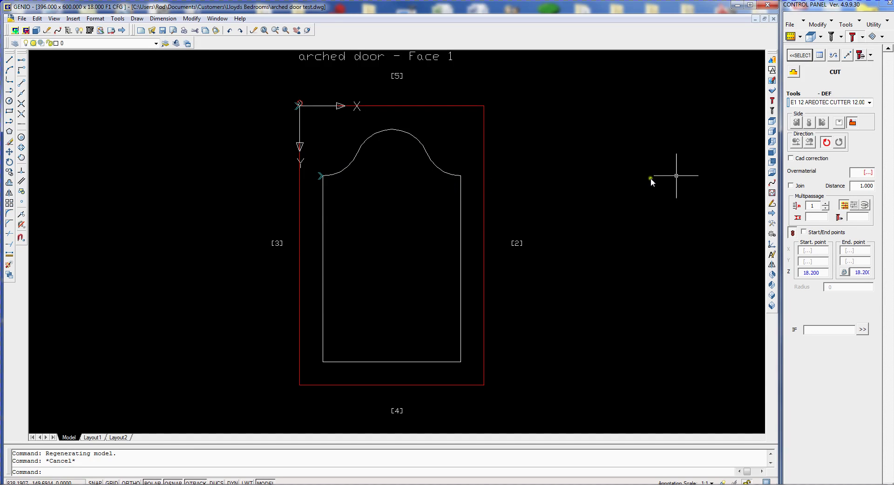
Pocket the arched polyline concentrically with the E1 cutter, outer and inner depth 6, and the process start point inside
{"action": "left_click", "coordinate": [861, 55]}
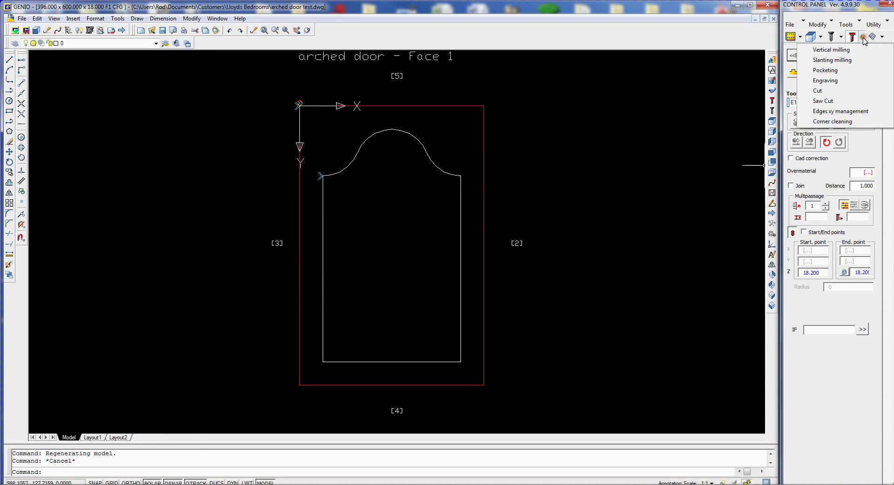
{"action": "left_click", "coordinate": [840, 69]}
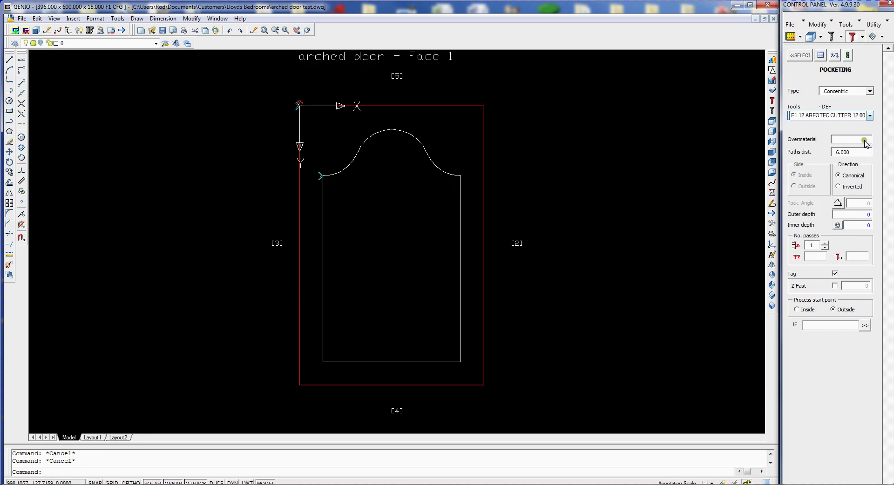
{"action": "double_click", "coordinate": [852, 215]}
{"action": "left_click", "coordinate": [795, 309]}
{"action": "left_click", "coordinate": [799, 55]}
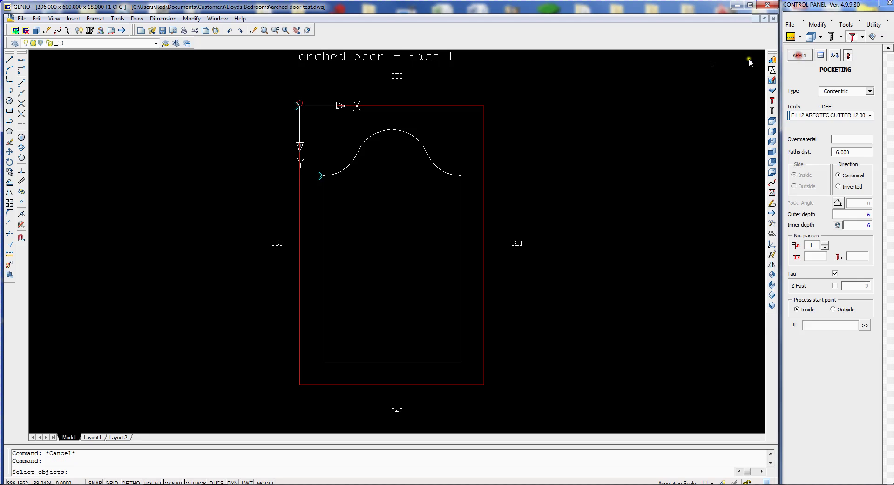
{"action": "left_click", "coordinate": [410, 123]}
{"action": "left_click", "coordinate": [396, 157]}
{"action": "right_click", "coordinate": [397, 157]}
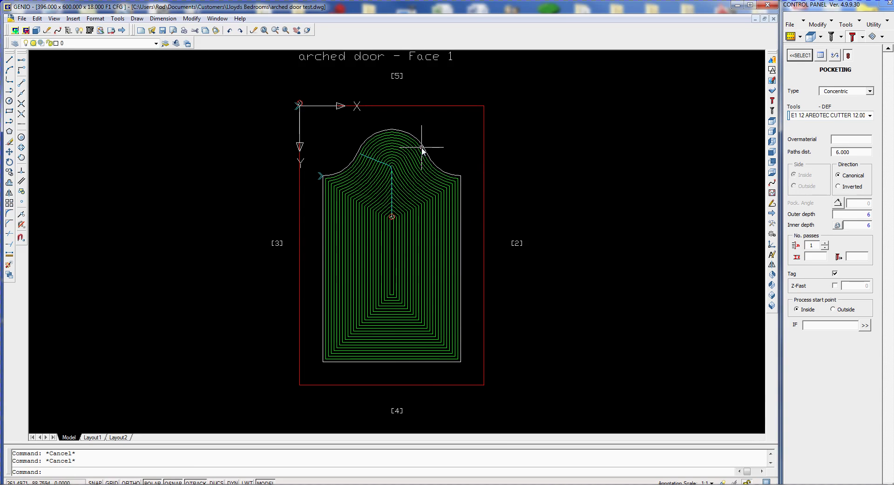
Add a vertical milling along the arched polyline with the E6 45 degree tool, centred on the line, with start and end Z 2
{"action": "left_click", "coordinate": [862, 38]}
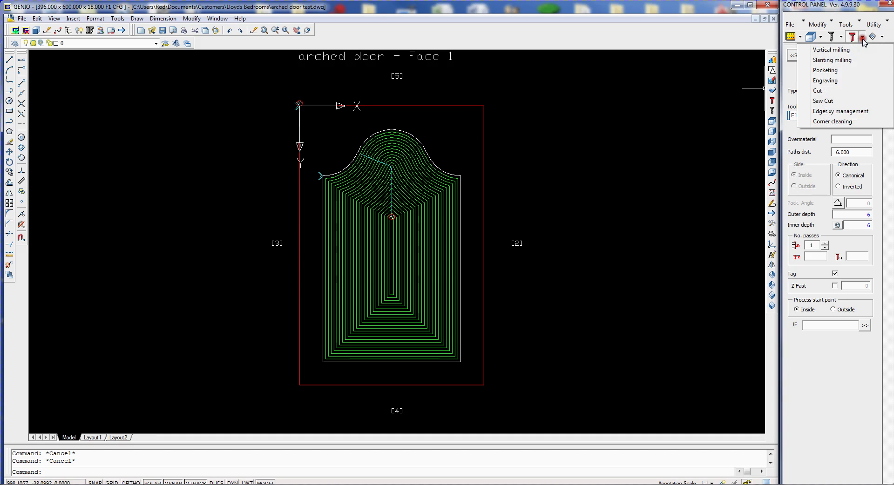
{"action": "left_click", "coordinate": [859, 52]}
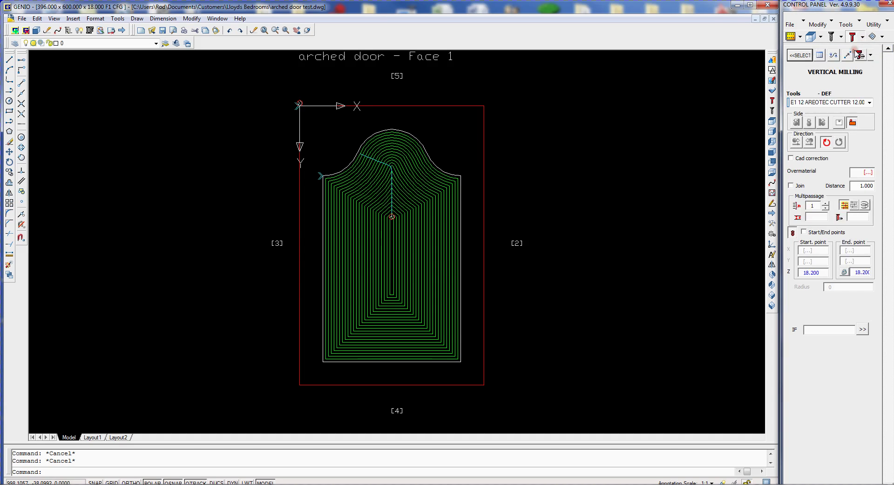
{"action": "left_click", "coordinate": [870, 102]}
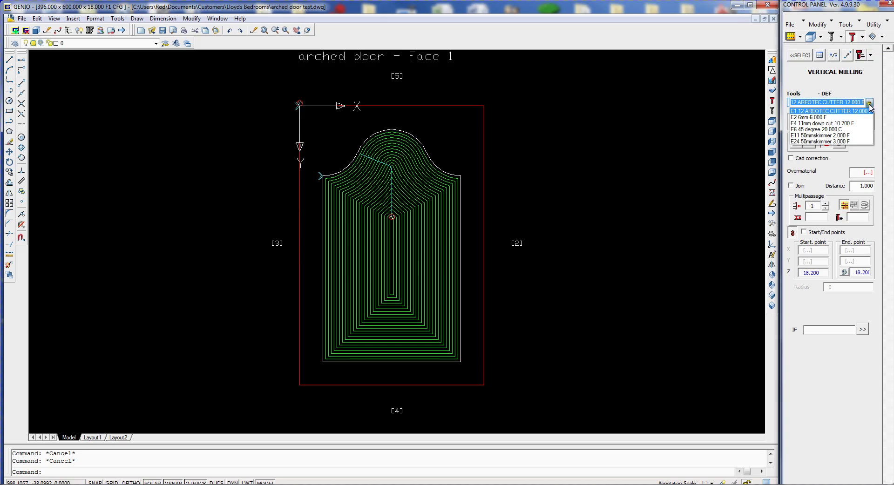
{"action": "left_click", "coordinate": [825, 129]}
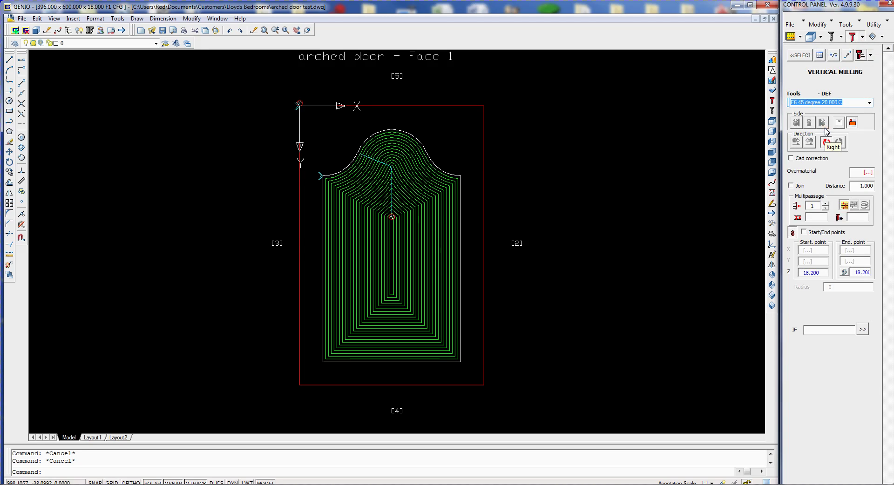
{"action": "left_click", "coordinate": [810, 122]}
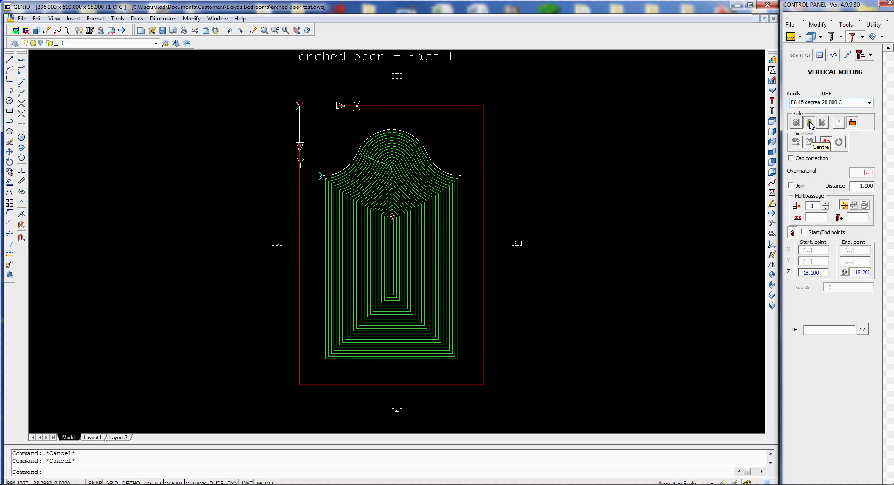
{"action": "double_click", "coordinate": [822, 273]}
{"action": "type", "text": "2"}
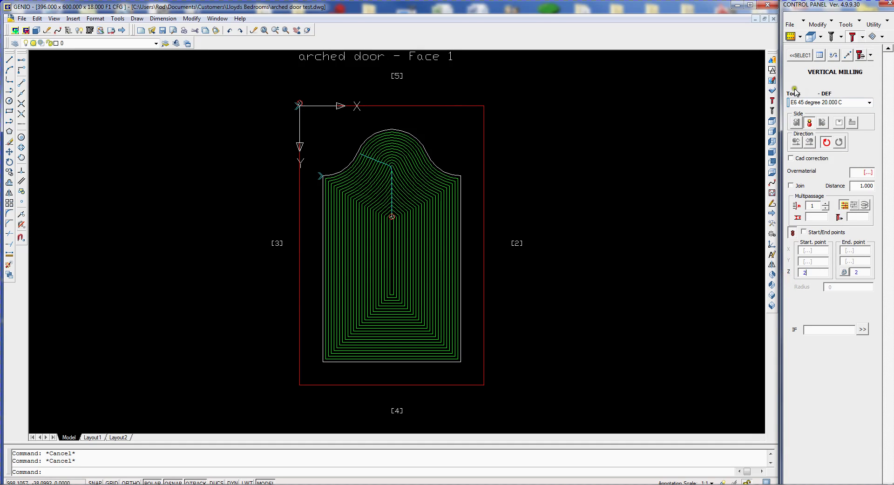
{"action": "left_click", "coordinate": [799, 55]}
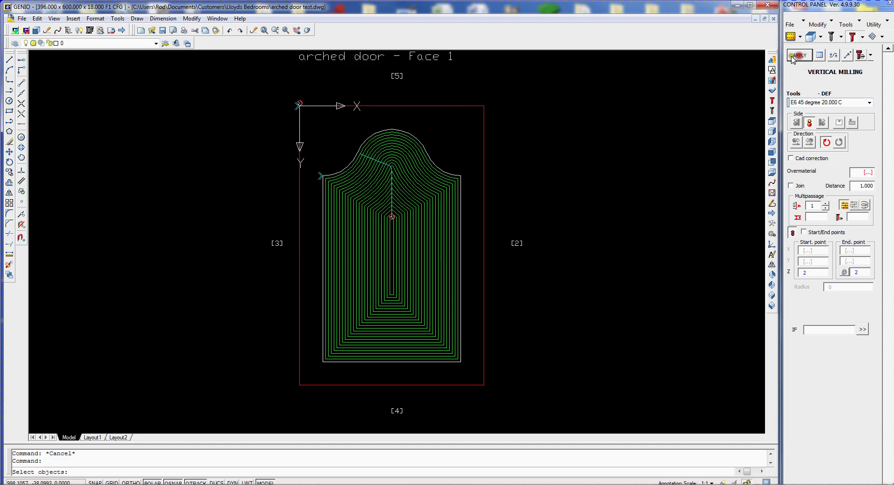
{"action": "left_click", "coordinate": [440, 170]}
{"action": "key", "text": "Return"}
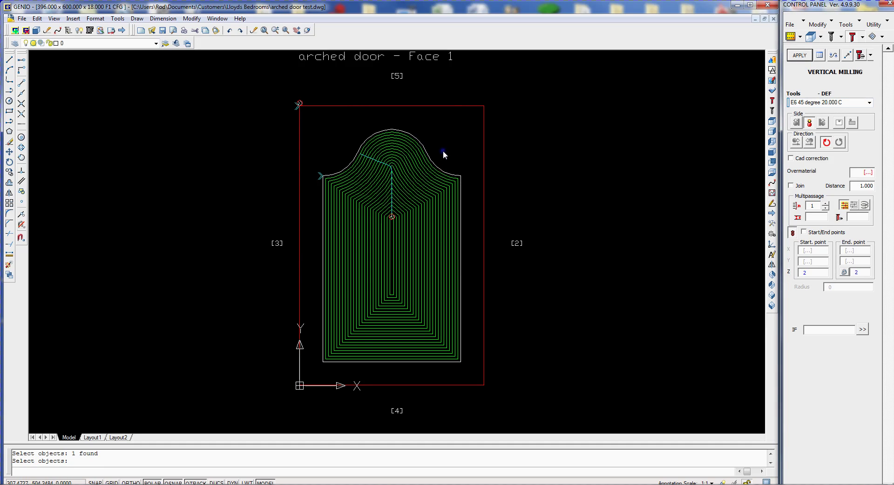
{"action": "key", "text": "Escape"}
Move the vertical milling's starting point to the middle of the arched profile's bottom edge
{"action": "scroll", "coordinate": [316, 177], "scroll_direction": "up", "scroll_amount": 5}
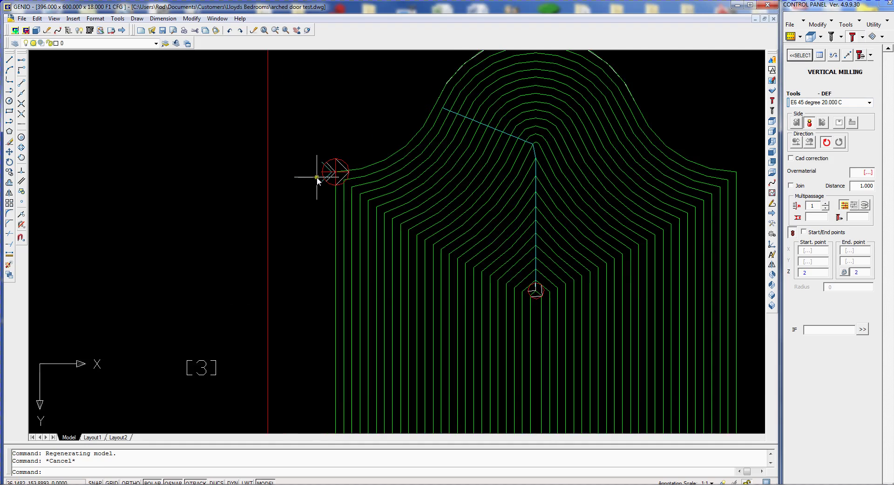
{"action": "scroll", "coordinate": [325, 176], "scroll_direction": "down", "scroll_amount": 5}
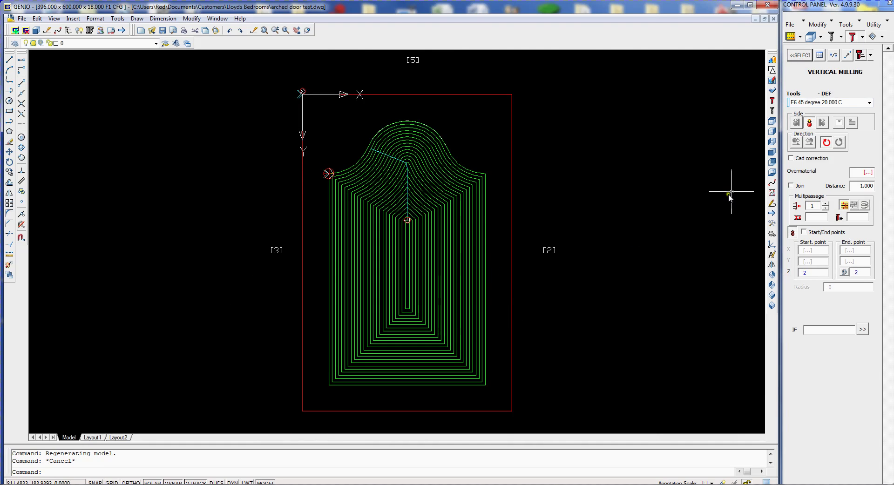
{"action": "left_click", "coordinate": [847, 55]}
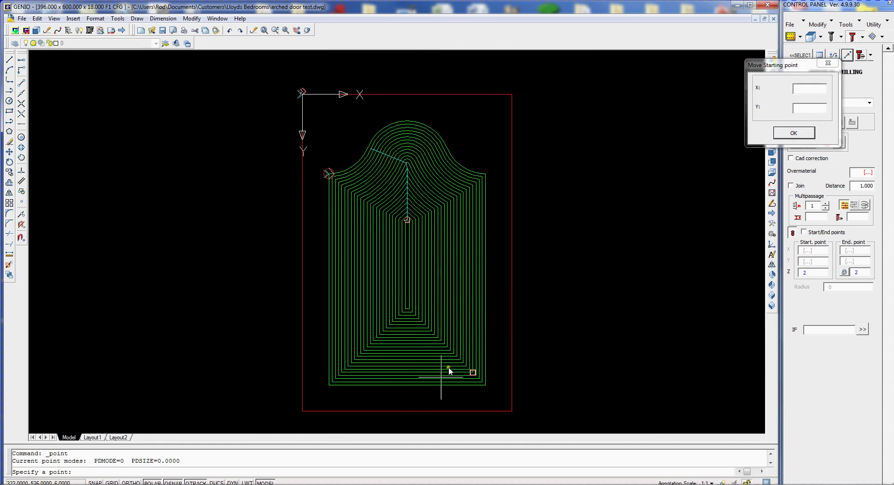
{"action": "left_click", "coordinate": [404, 385]}
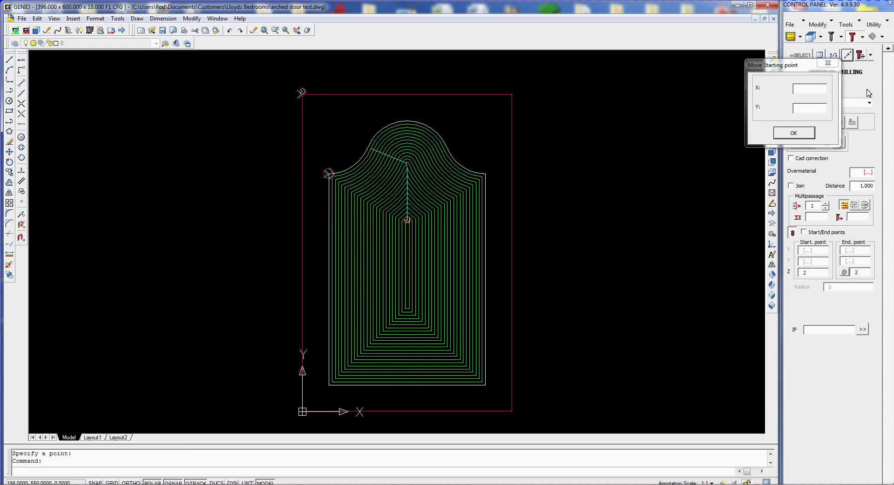
{"action": "left_click", "coordinate": [810, 133]}
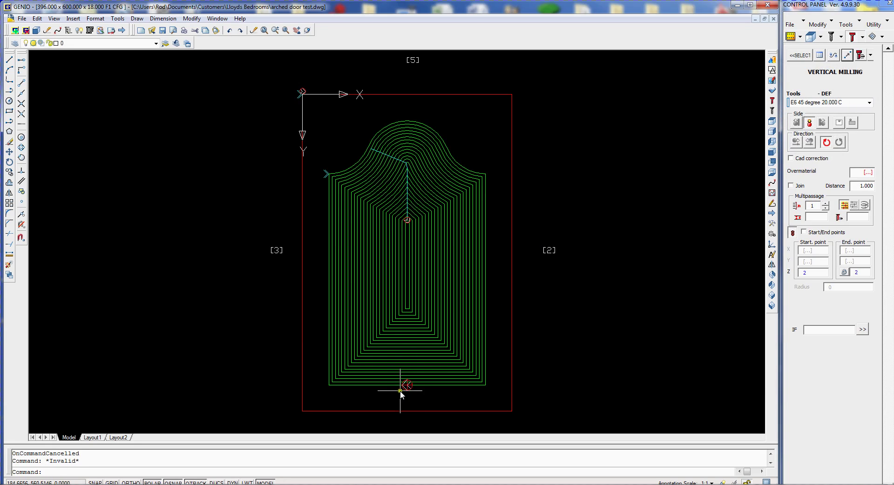
Enable automatic profile entry for the vertical milling, with a Line entry and Downstroke approach
{"action": "scroll", "coordinate": [407, 390], "scroll_direction": "up", "scroll_amount": 3}
{"action": "left_click", "coordinate": [406, 390]}
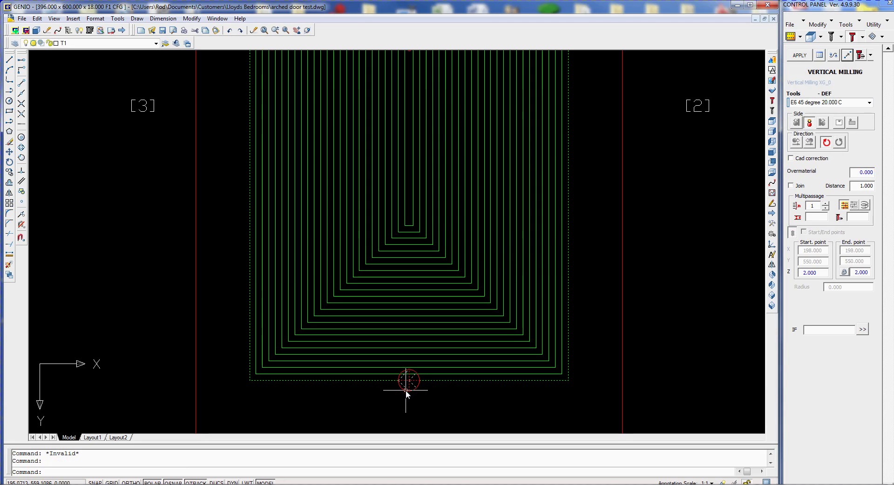
{"action": "left_click", "coordinate": [851, 89]}
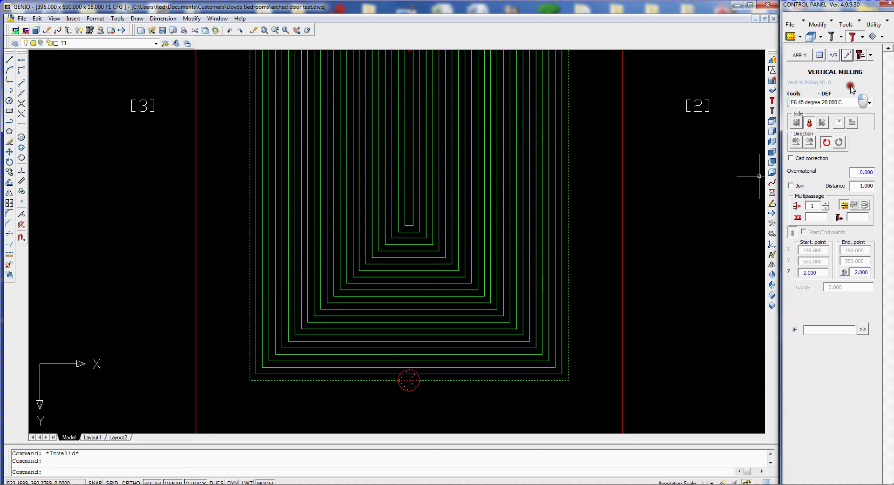
{"action": "left_click", "coordinate": [833, 55]}
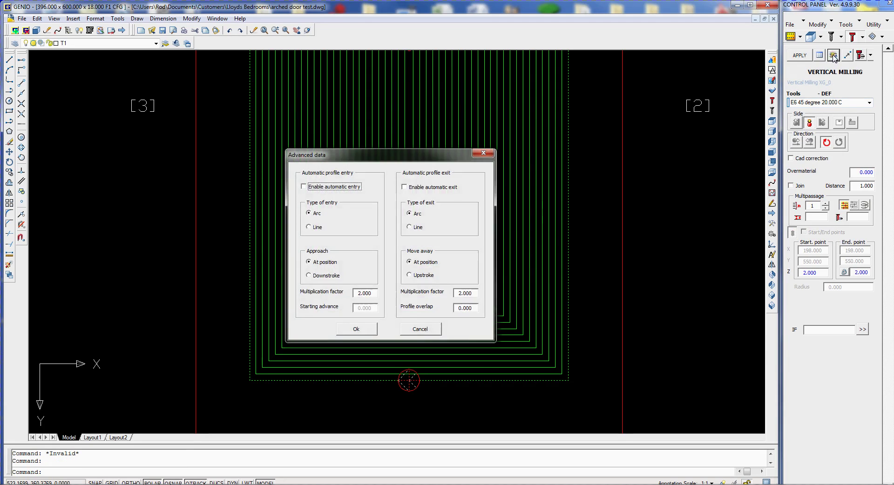
{"action": "left_click", "coordinate": [304, 187]}
{"action": "left_click", "coordinate": [308, 227]}
{"action": "left_click", "coordinate": [309, 275]}
Enable automatic profile exit with a Line exit and Upstroke move away, set the profile overlap, and accept the advanced data
{"action": "left_click", "coordinate": [404, 187]}
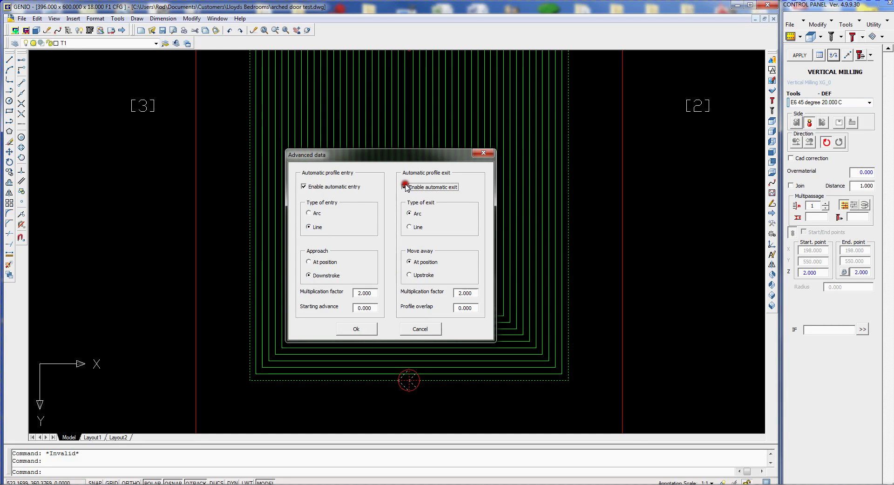
{"action": "left_click", "coordinate": [410, 227]}
{"action": "left_click", "coordinate": [410, 275]}
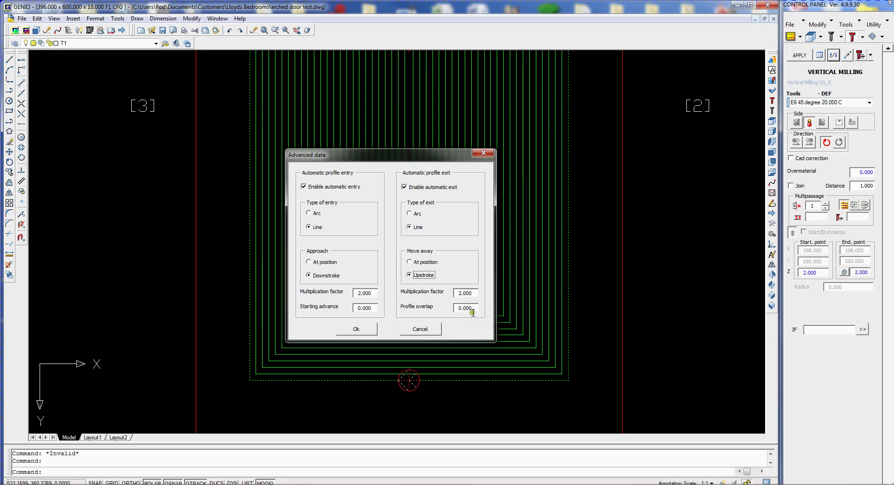
{"action": "left_click_drag", "start_coordinate": [473, 309], "coordinate": [442, 309]}
{"action": "left_click", "coordinate": [358, 331]}
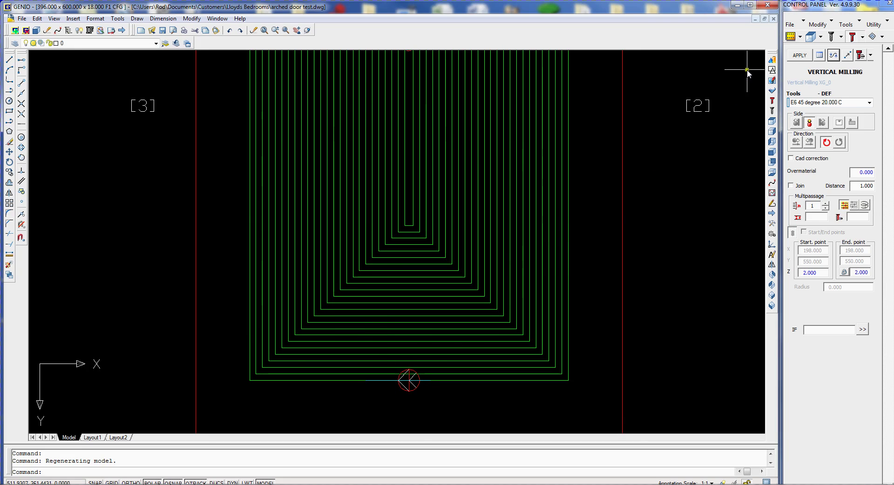
Preview the machined door as a 3D solid and return to the flat drawing
{"action": "left_click", "coordinate": [771, 60]}
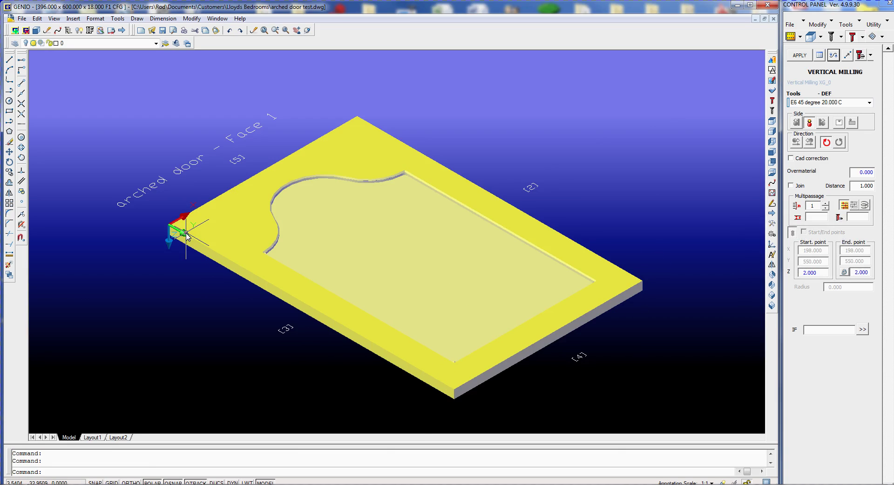
{"action": "left_click", "coordinate": [772, 70]}
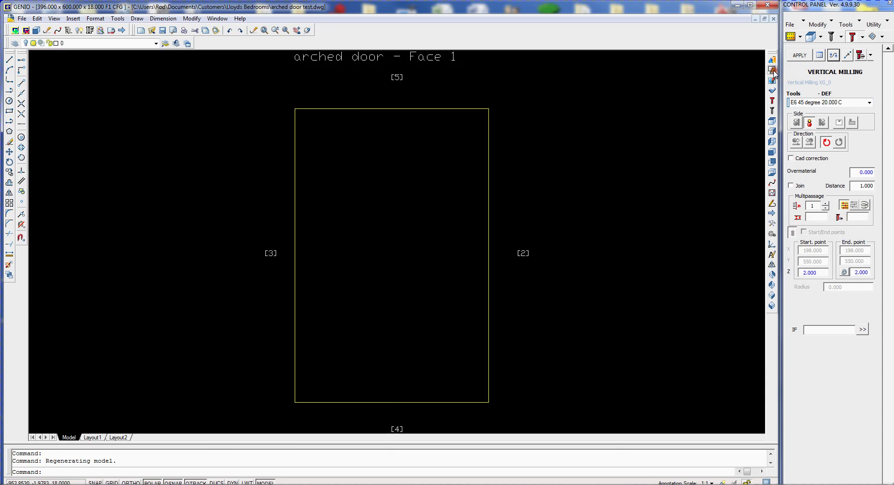
Try a panel length of 596 mm on the arched door and restore the length to 396 mm
{"action": "left_click", "coordinate": [791, 36]}
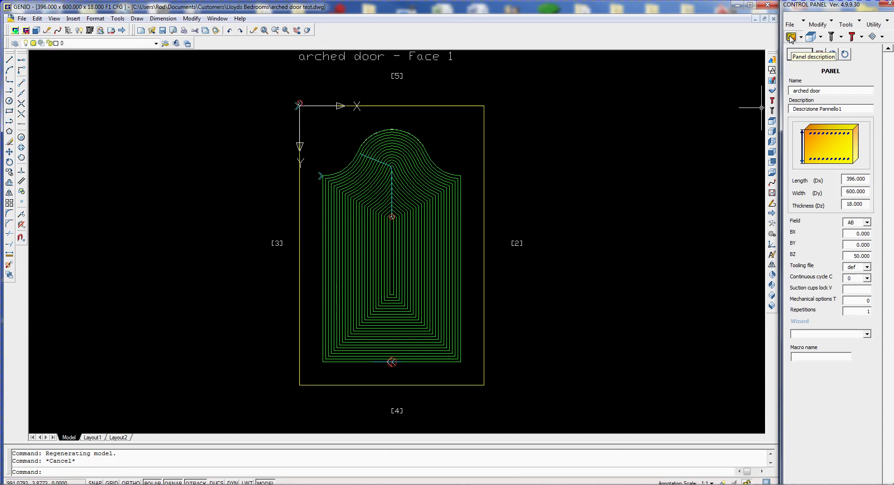
{"action": "left_click", "coordinate": [848, 180]}
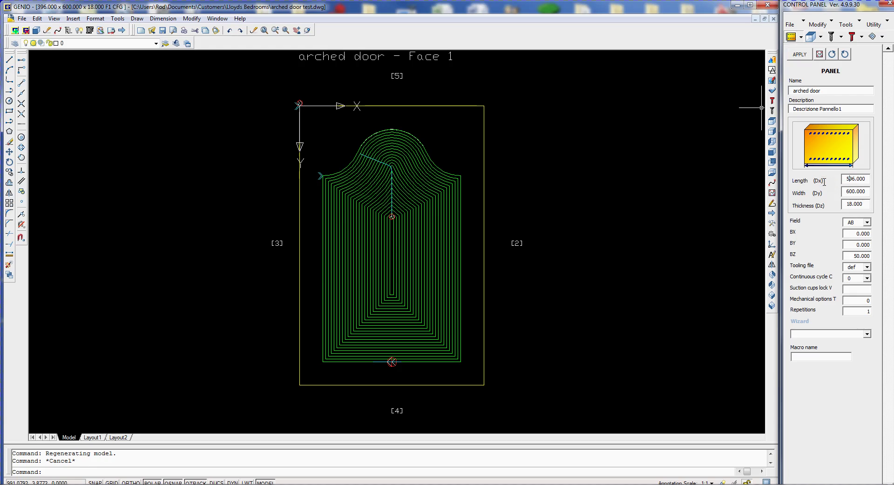
{"action": "type", "text": "5"}
{"action": "left_click", "coordinate": [800, 54]}
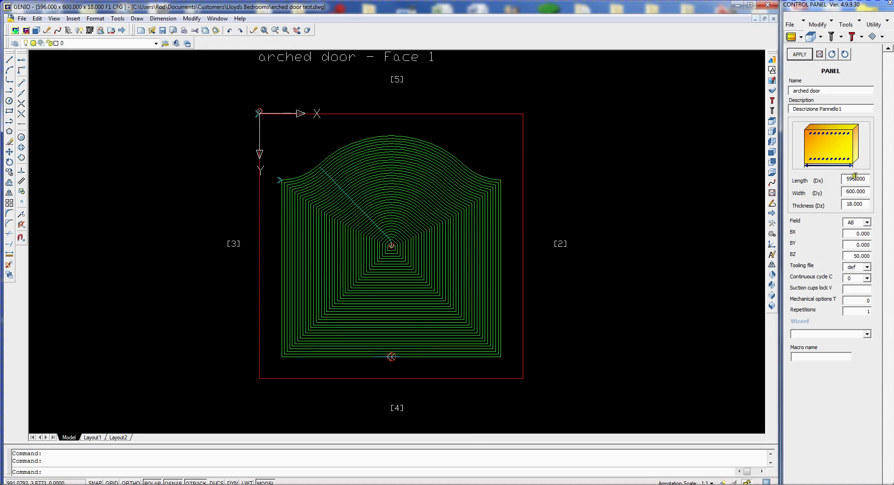
{"action": "left_click_drag", "start_coordinate": [851, 180], "coordinate": [803, 176]}
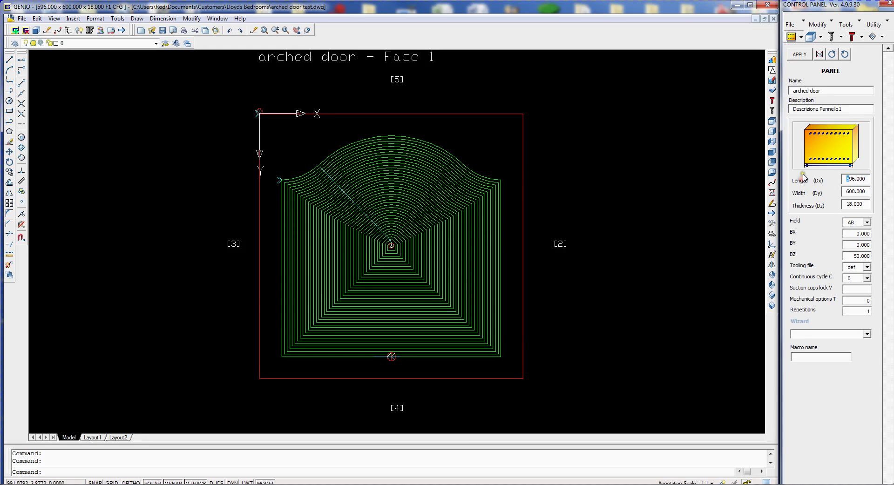
{"action": "left_click", "coordinate": [800, 55]}
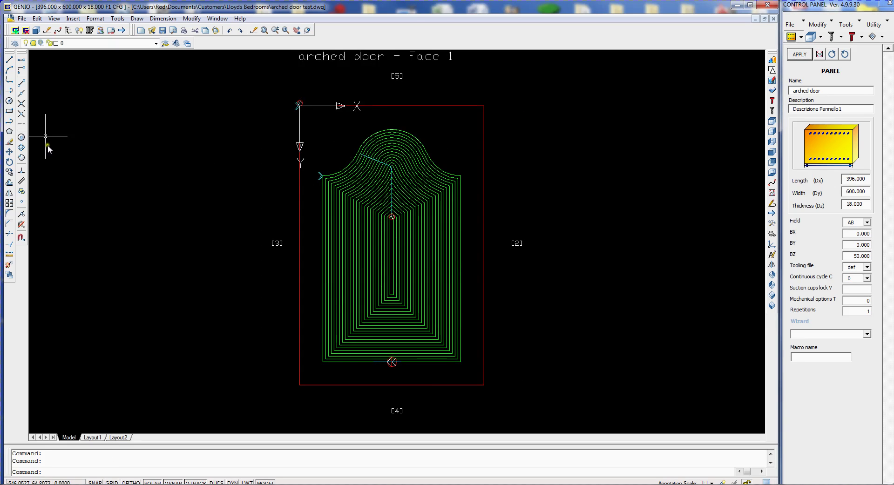
Save the drawing to the Desktop as "arched door test.dwg"
{"action": "left_click", "coordinate": [22, 19]}
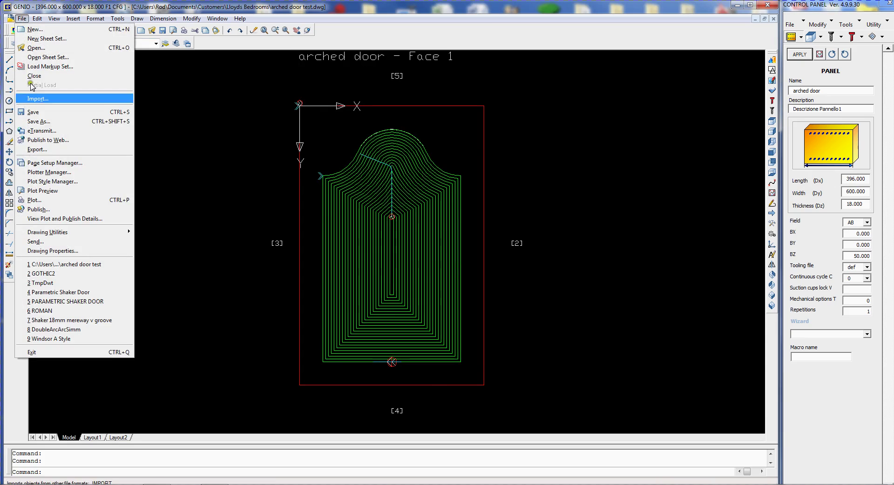
{"action": "left_click", "coordinate": [48, 122]}
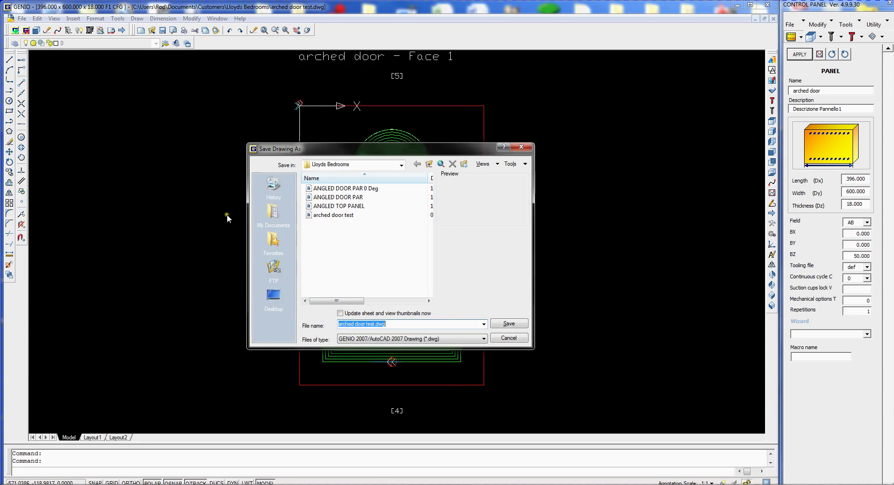
{"action": "left_click", "coordinate": [273, 298]}
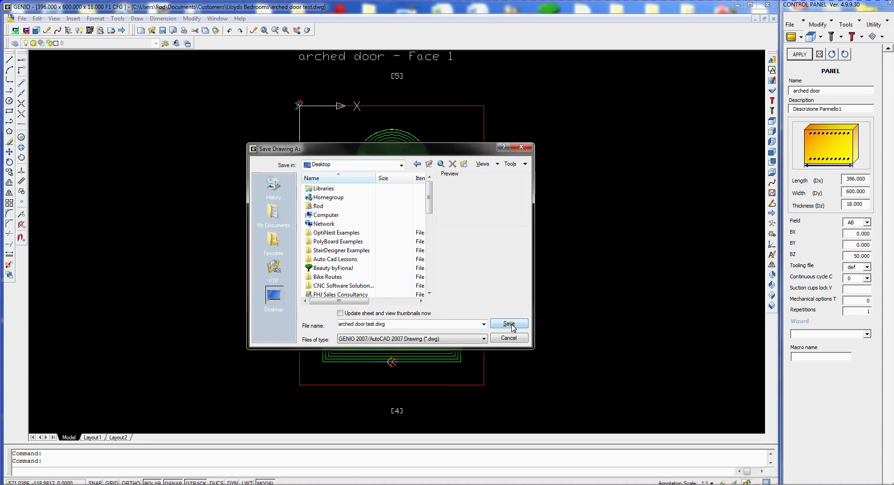
{"action": "left_click", "coordinate": [509, 324]}
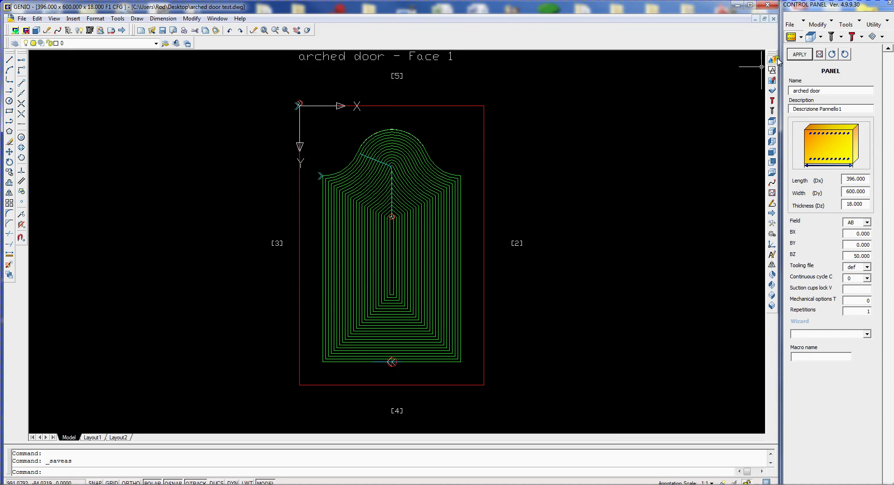
Set the drawing variables of Polyline_1 to 70 for DEDGE and 180 for HP1
{"action": "left_click", "coordinate": [832, 23]}
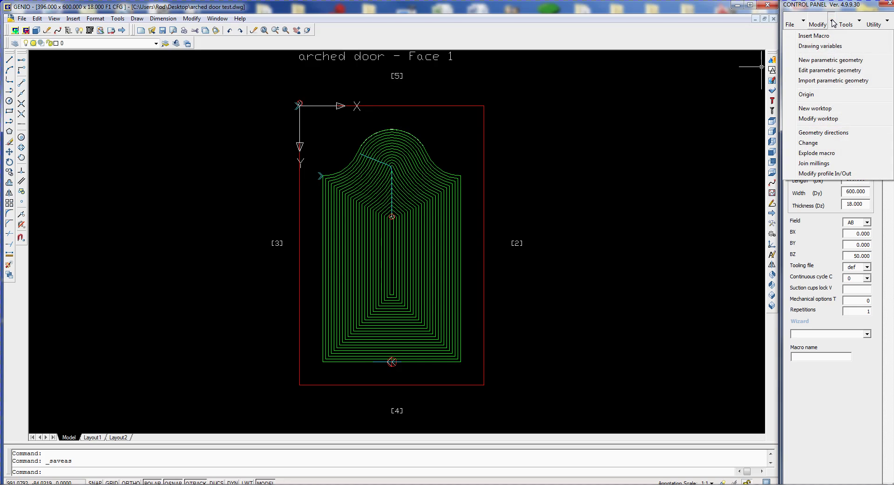
{"action": "left_click", "coordinate": [824, 47]}
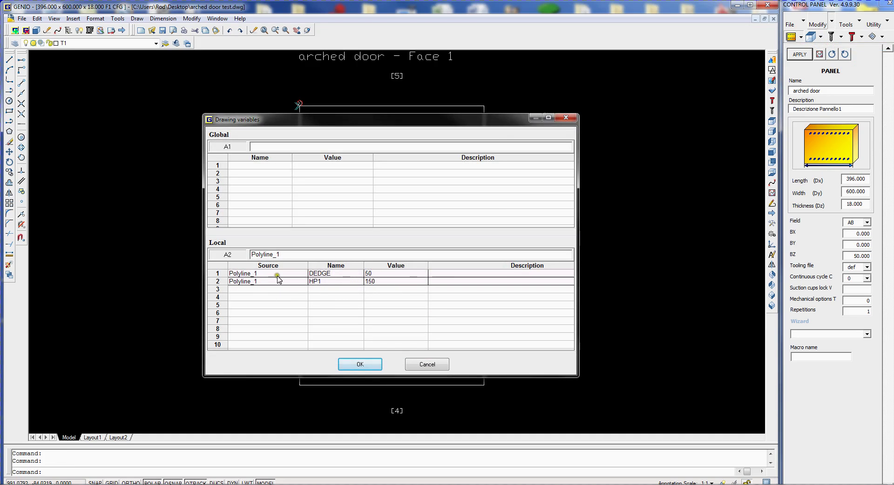
{"action": "left_click", "coordinate": [394, 275]}
{"action": "type", "text": "7"}
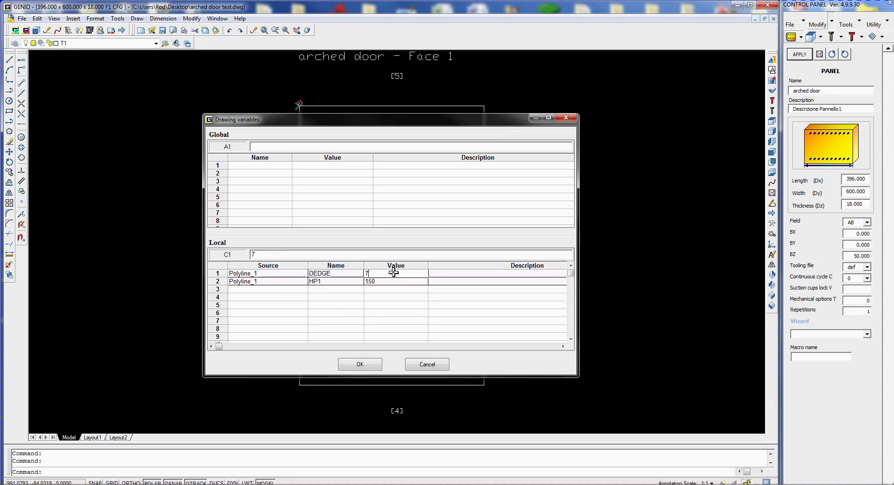
{"action": "left_click", "coordinate": [394, 280]}
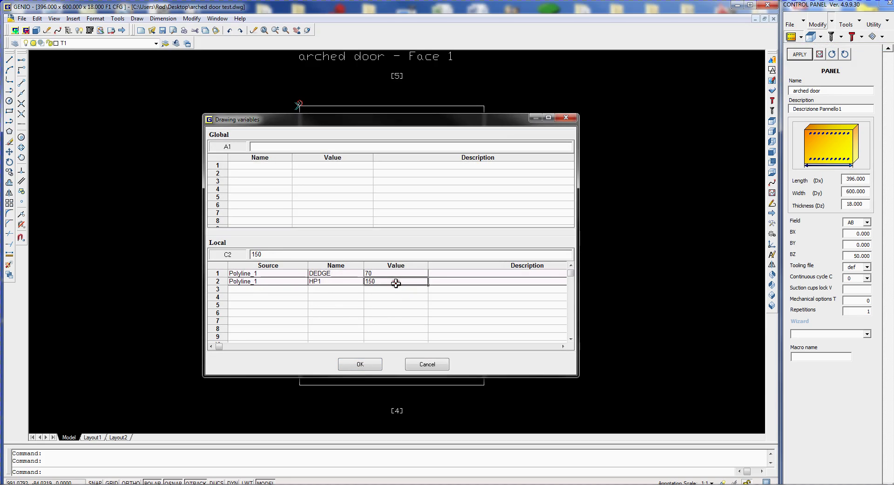
{"action": "type", "text": "18"}
{"action": "left_click", "coordinate": [410, 320]}
{"action": "left_click", "coordinate": [360, 364]}
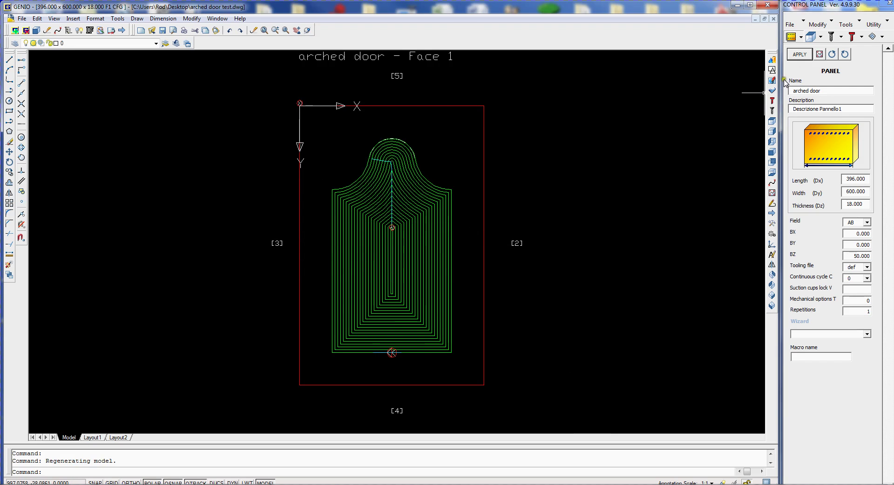
Leave the door drawing and start a new machining nesting project
{"action": "left_click", "coordinate": [831, 23]}
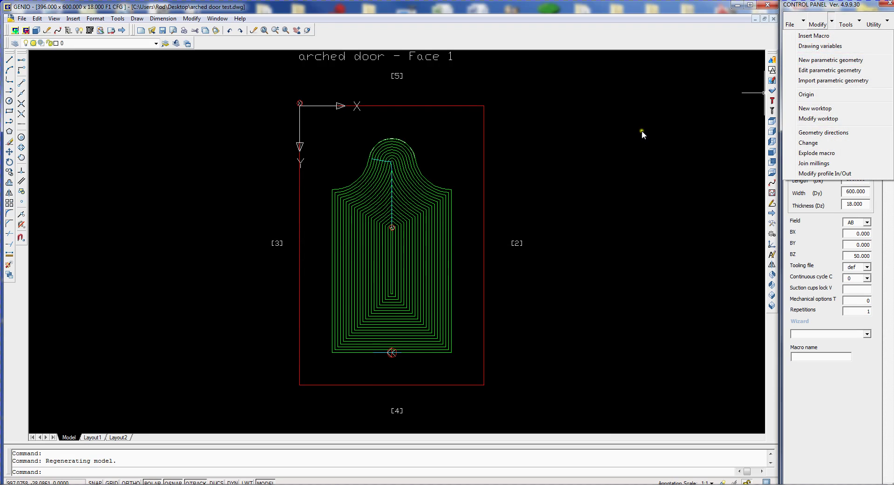
{"action": "left_click", "coordinate": [625, 140]}
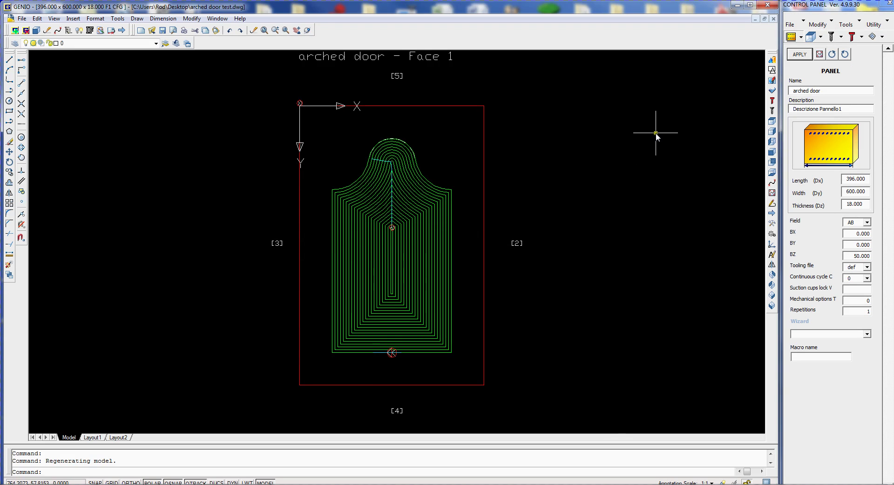
{"action": "left_click", "coordinate": [861, 20]}
{"action": "left_click", "coordinate": [824, 161]}
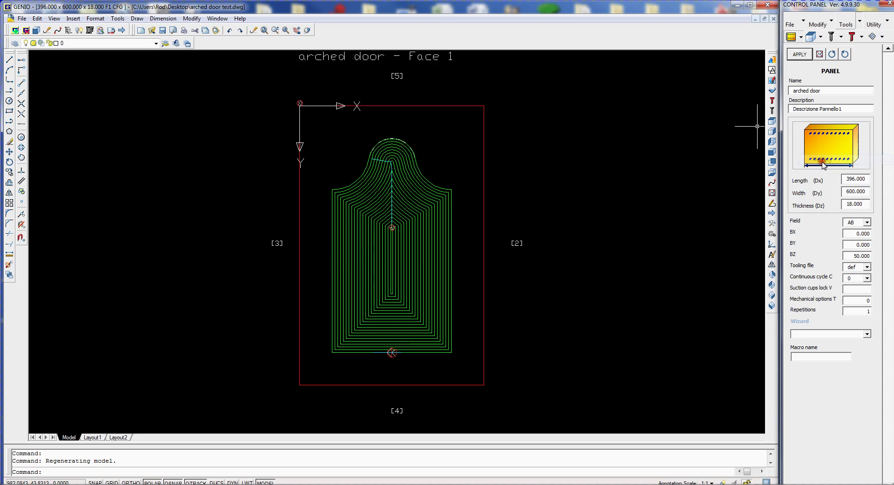
{"action": "left_click", "coordinate": [446, 263]}
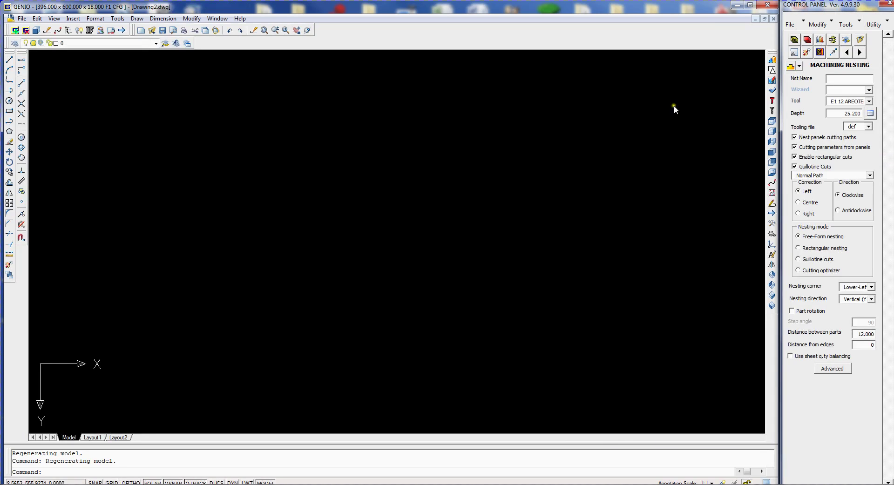
Add the "arched door test" drawing from the Desktop as the first part in the nesting mix, with a quantity of 1
{"action": "left_click", "coordinate": [795, 40]}
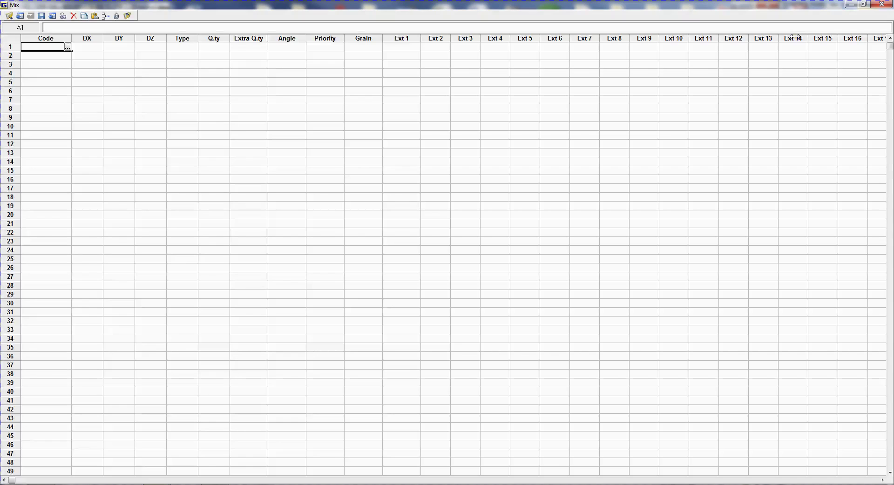
{"action": "left_click", "coordinate": [69, 48]}
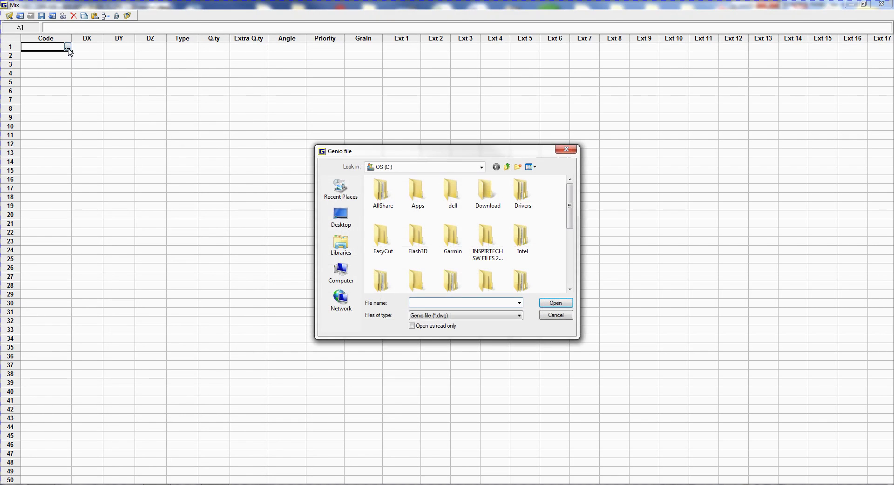
{"action": "left_click", "coordinate": [341, 217]}
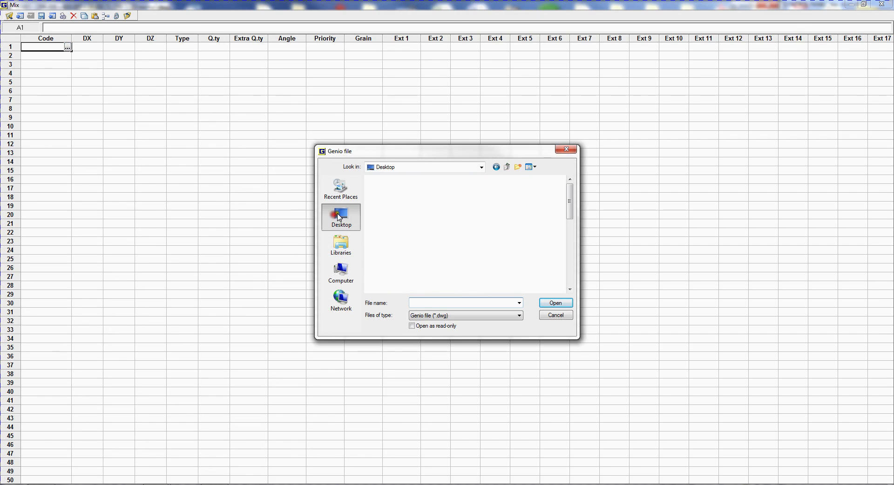
{"action": "mouse_move", "coordinate": [569, 190]}
{"action": "left_mouse_down"}
{"action": "mouse_move", "coordinate": [568, 275]}
{"action": "mouse_move", "coordinate": [568, 257]}
{"action": "left_mouse_up"}
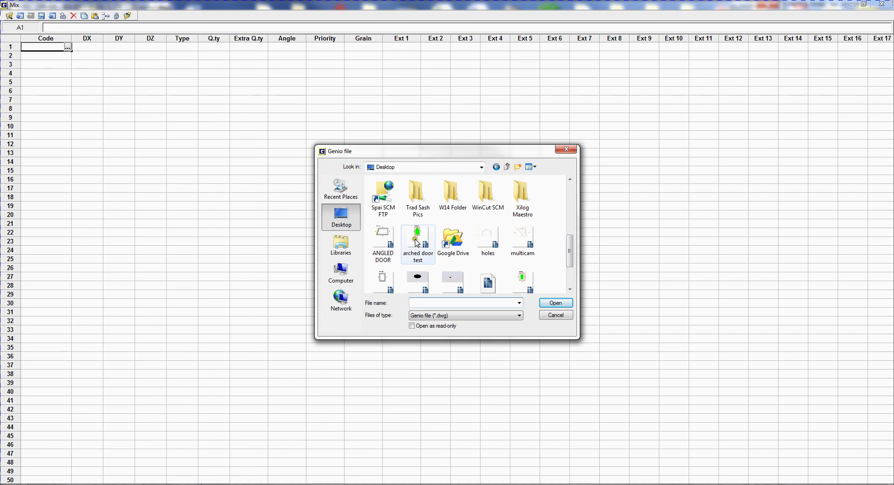
{"action": "double_click", "coordinate": [418, 240]}
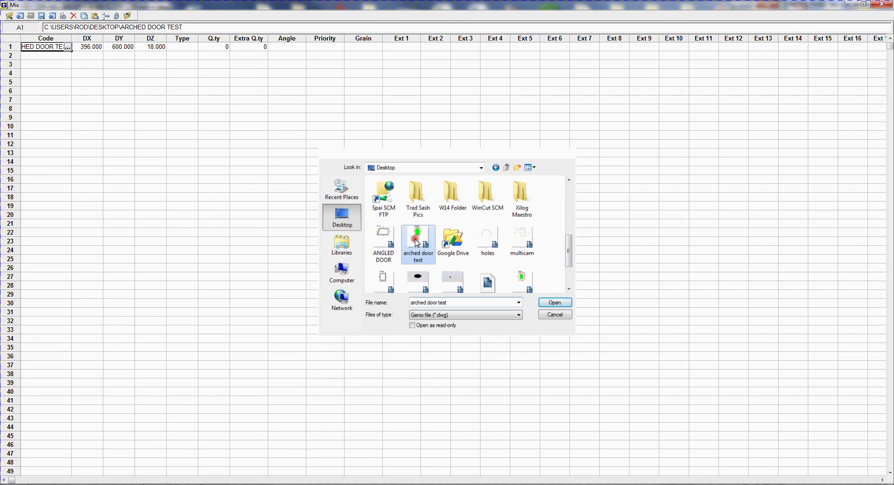
{"action": "left_click", "coordinate": [208, 48]}
{"action": "type", "text": "1"}
{"action": "left_click", "coordinate": [205, 80]}
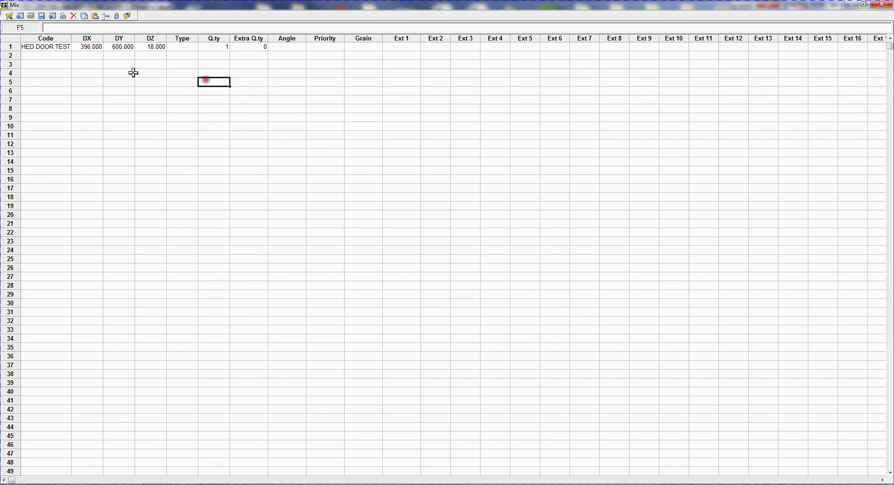
Copy the arched door row of the nesting mix into rows 2, 3 and 4
{"action": "left_click", "coordinate": [5, 49]}
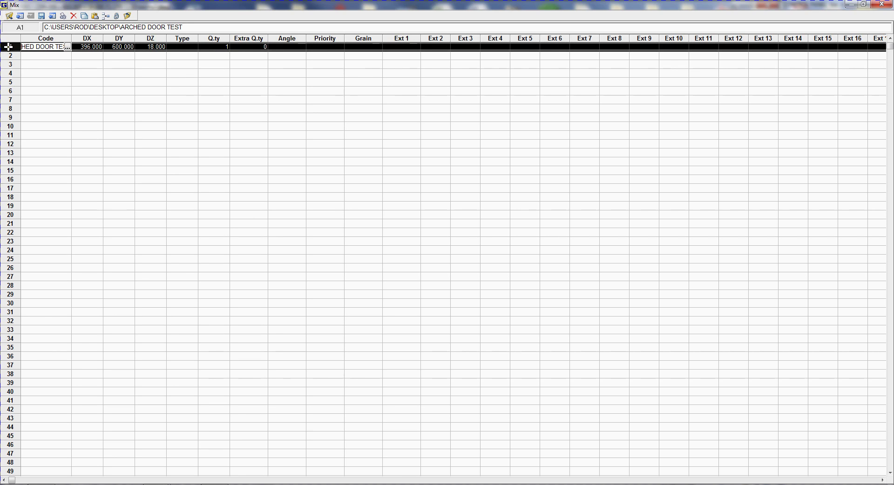
{"action": "left_click", "coordinate": [29, 56]}
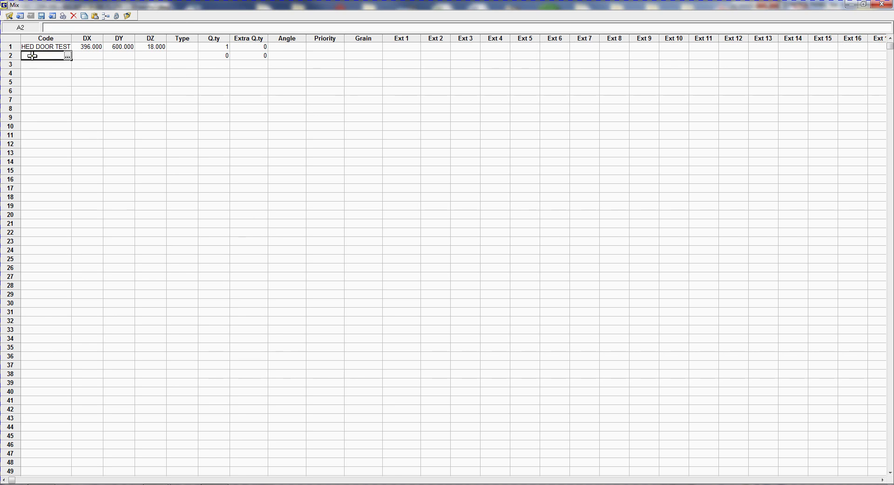
{"action": "type", "text": "HED DOOR TEST\t396.000\t600.000\t18.000\t\t1\t0"}
{"action": "left_click", "coordinate": [37, 65]}
{"action": "type", "text": "HED DOOR TEST\t396.000\t600.000\t18.000\t\t1\t0"}
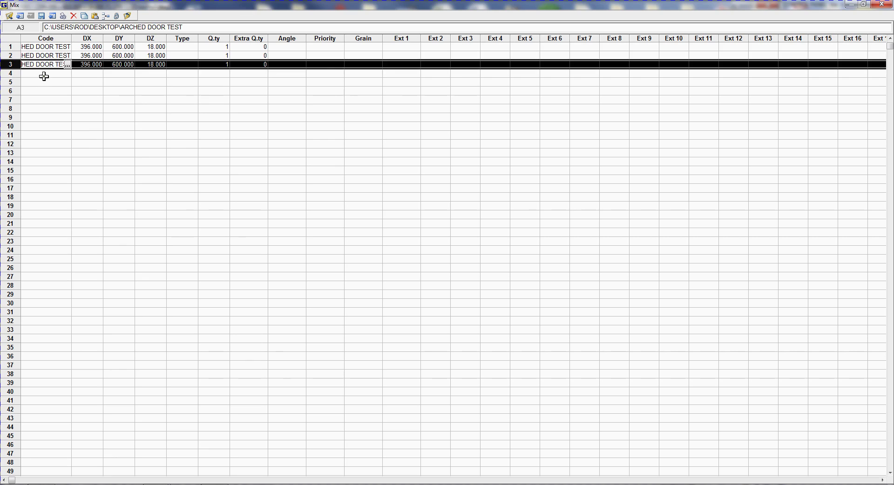
{"action": "left_click", "coordinate": [42, 74]}
{"action": "type", "text": "HED DOOR TEST\t396.000\t600.000\t18.000\t\t1\t0"}
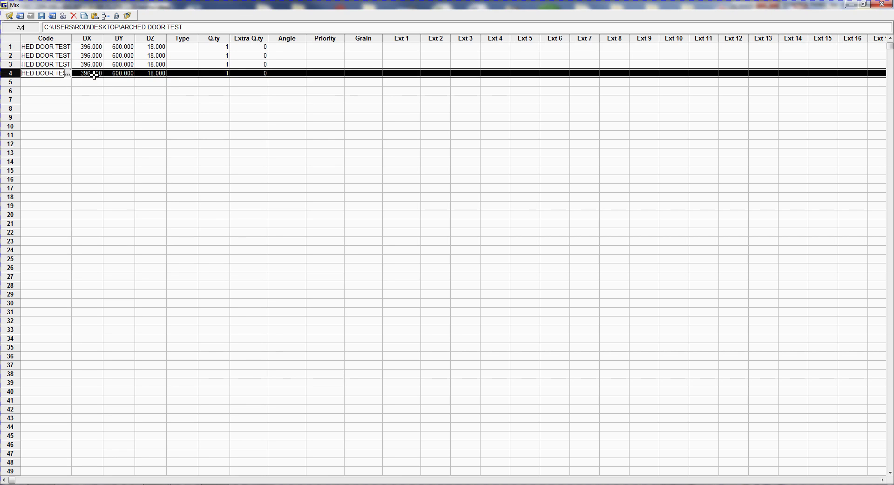
Set the DX lengths of the copied doors to 596 in row 2, 296 in row 3 and 796 in row 4
{"action": "left_click", "coordinate": [92, 56]}
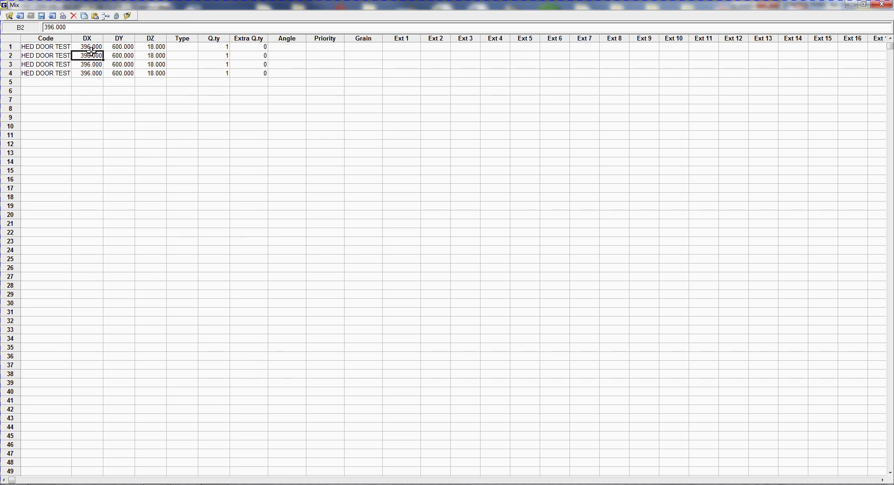
{"action": "type", "text": "596"}
{"action": "left_click", "coordinate": [94, 62]}
{"action": "type", "text": "296"}
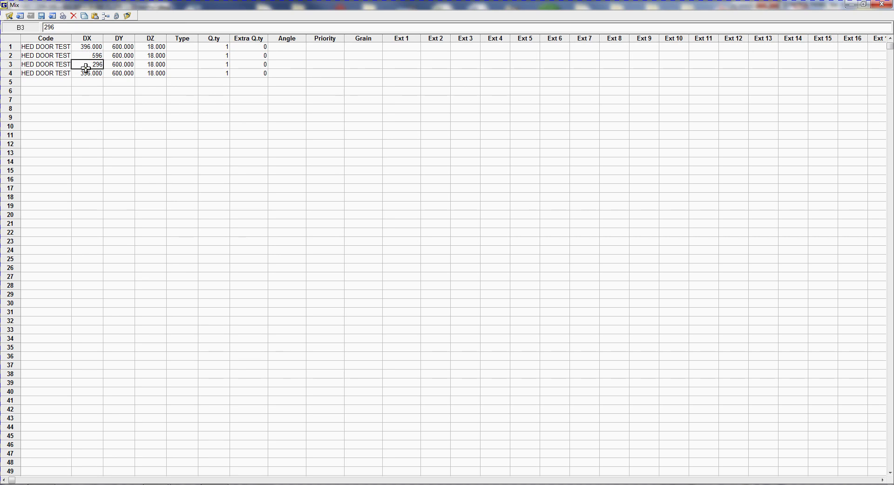
{"action": "left_click", "coordinate": [84, 73]}
{"action": "type", "text": "796"}
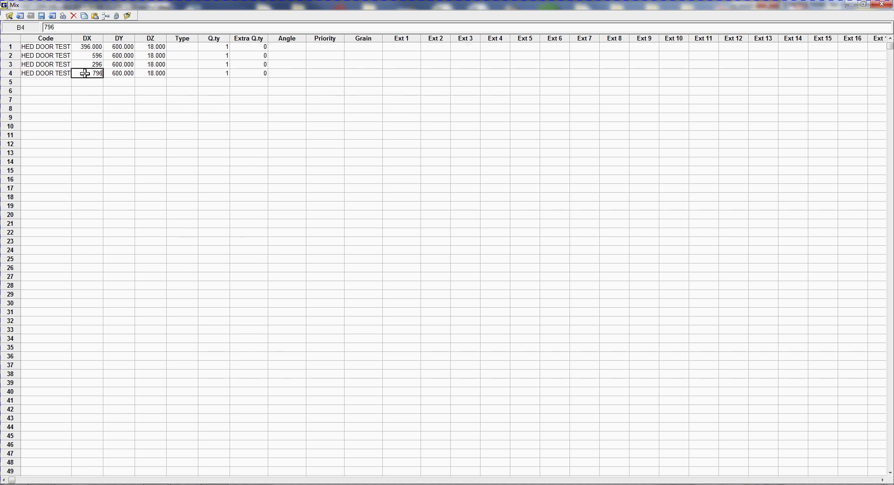
Set the DY widths of the copied doors to 400 in row 2, 500 in row 3 and 900 in row 4
{"action": "left_click", "coordinate": [111, 59]}
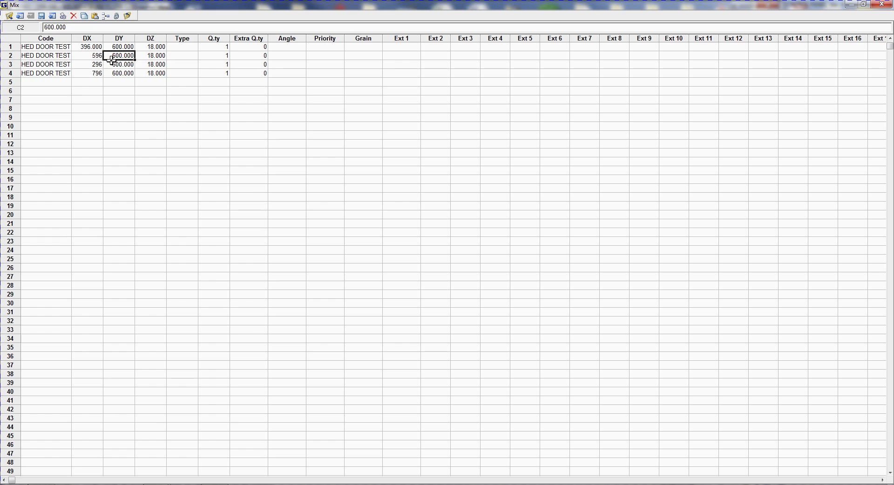
{"action": "type", "text": "400"}
{"action": "left_click", "coordinate": [119, 65]}
{"action": "type", "text": "5"}
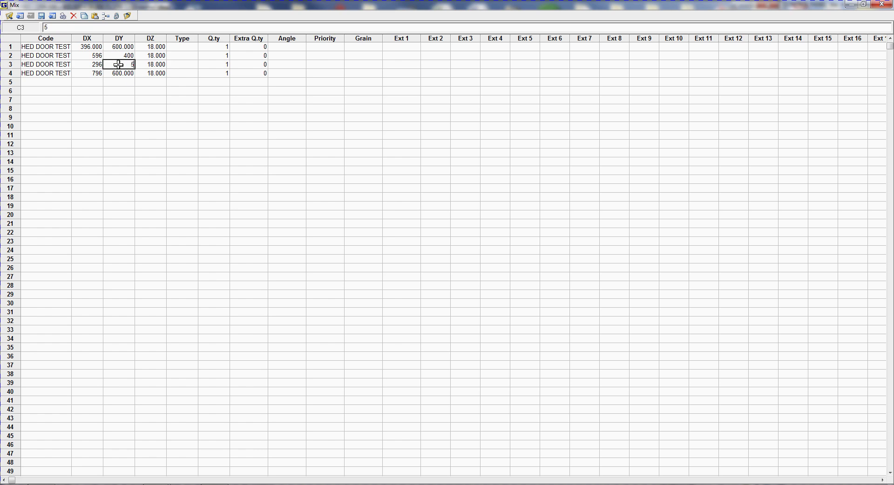
{"action": "left_click", "coordinate": [115, 73]}
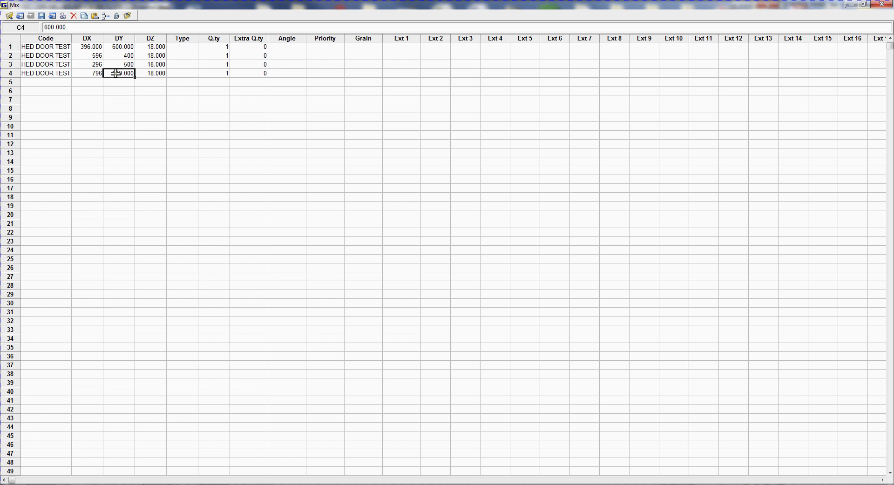
{"action": "type", "text": "9"}
{"action": "left_click", "coordinate": [116, 127]}
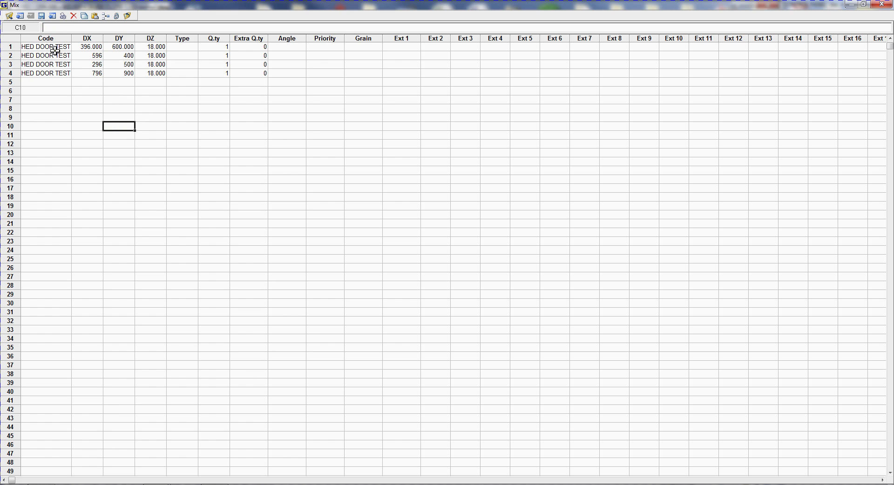
Widen the Code column to show more of the part paths, and close the nesting mix, saving its changes
{"action": "left_click_drag", "start_coordinate": [72, 40], "coordinate": [129, 39]}
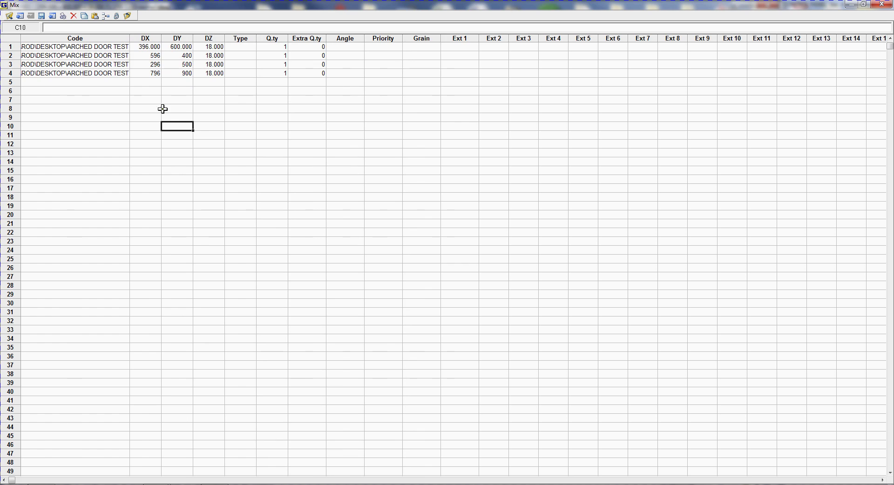
{"action": "left_click", "coordinate": [127, 16]}
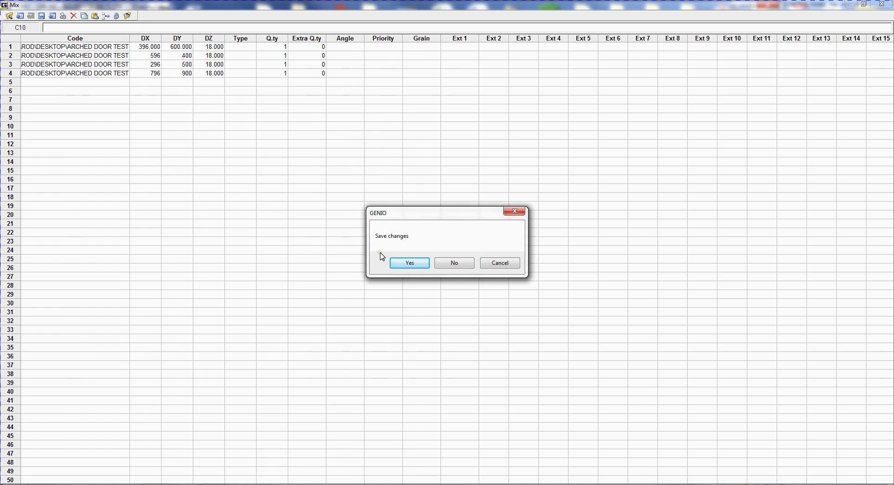
{"action": "left_click", "coordinate": [407, 261]}
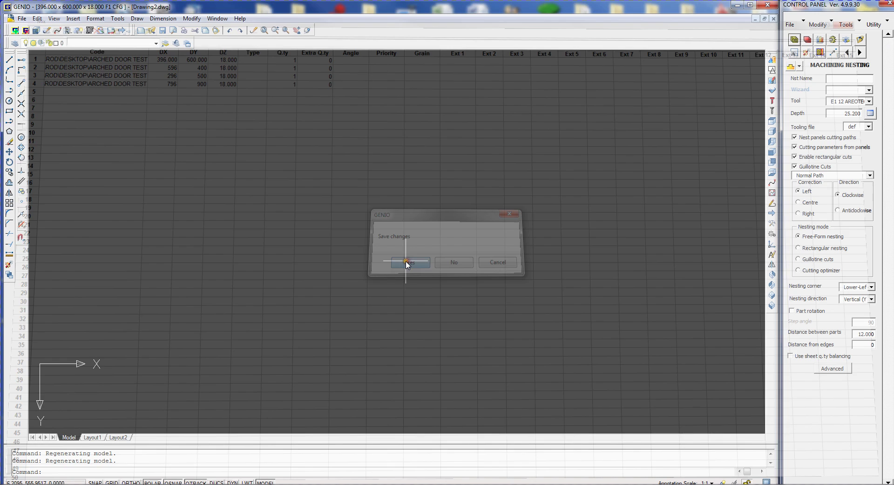
Set the nesting distance between parts to 20 and the distance from edges to 5, and enable part rotation
{"action": "double_click", "coordinate": [854, 335]}
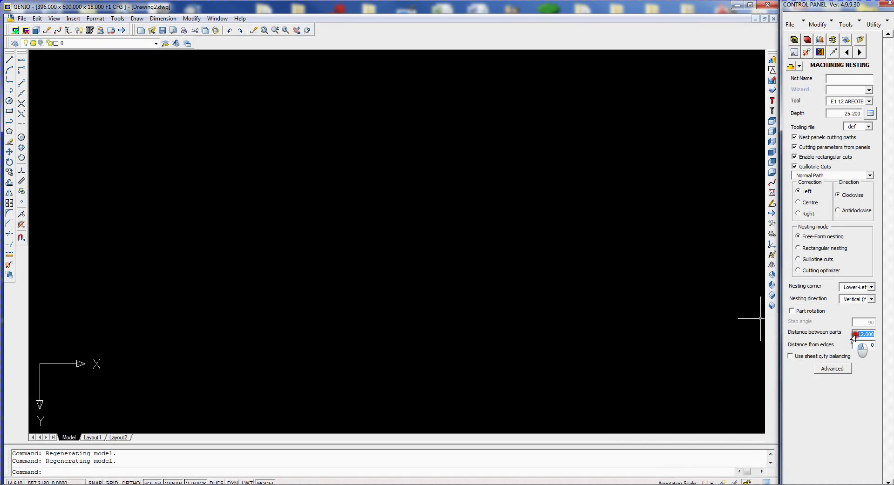
{"action": "type", "text": "20"}
{"action": "double_click", "coordinate": [857, 346]}
{"action": "left_click", "coordinate": [792, 311]}
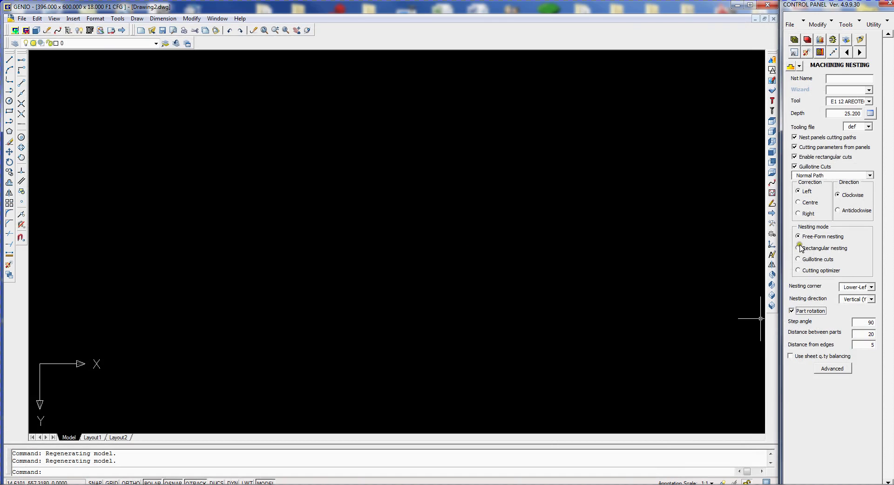
Run the free-form nesting of the arched doors and decline viewing the report
{"action": "left_click", "coordinate": [832, 40]}
{"action": "left_click", "coordinate": [321, 331]}
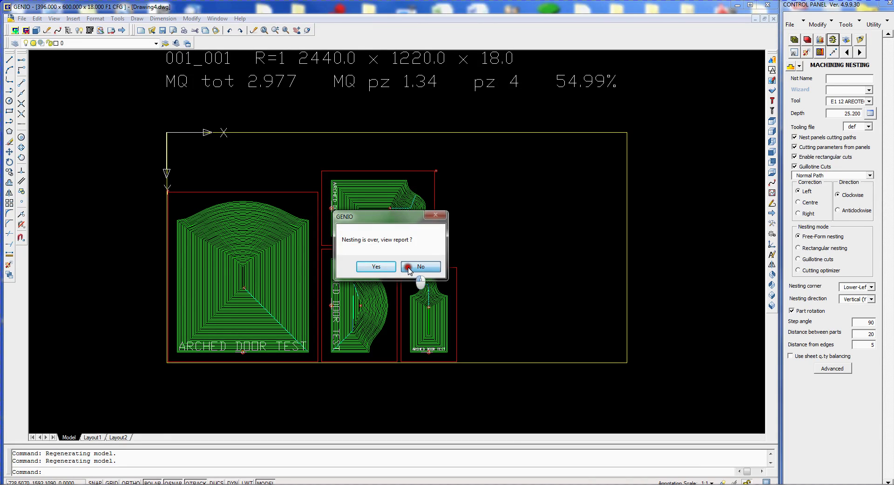
{"action": "left_click", "coordinate": [420, 267]}
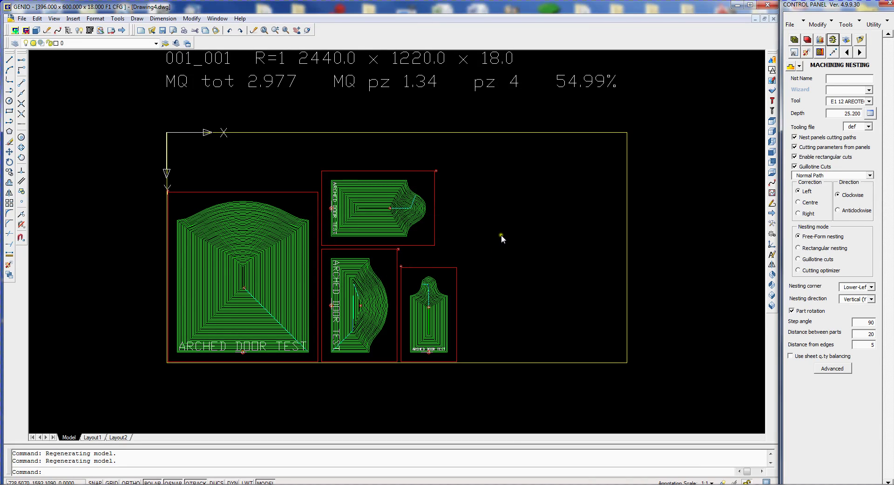